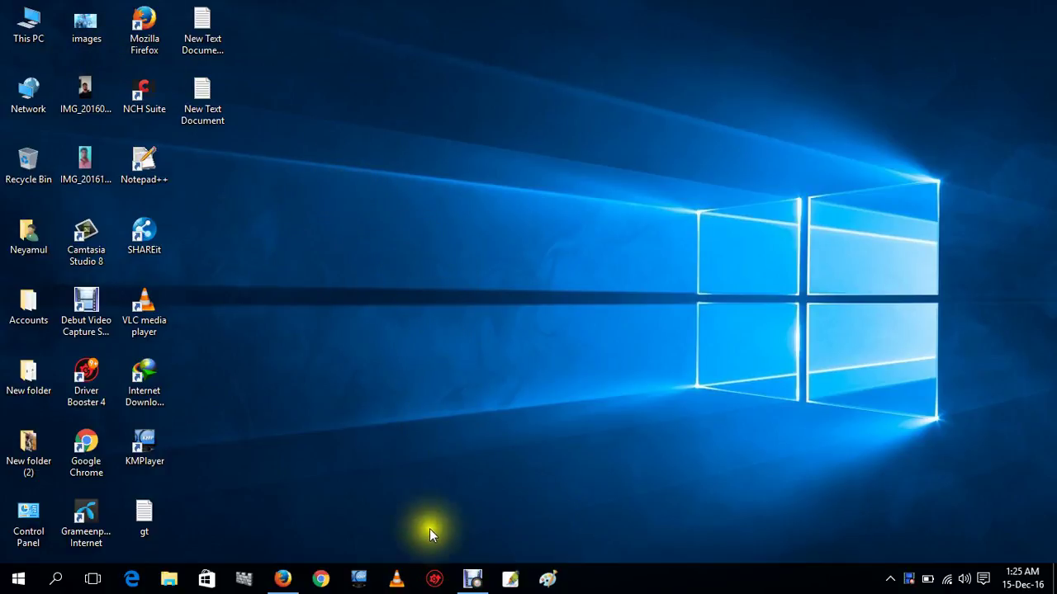
Bring the Firefox window with the Google 'fiverr' search to the front.
click(288, 585)
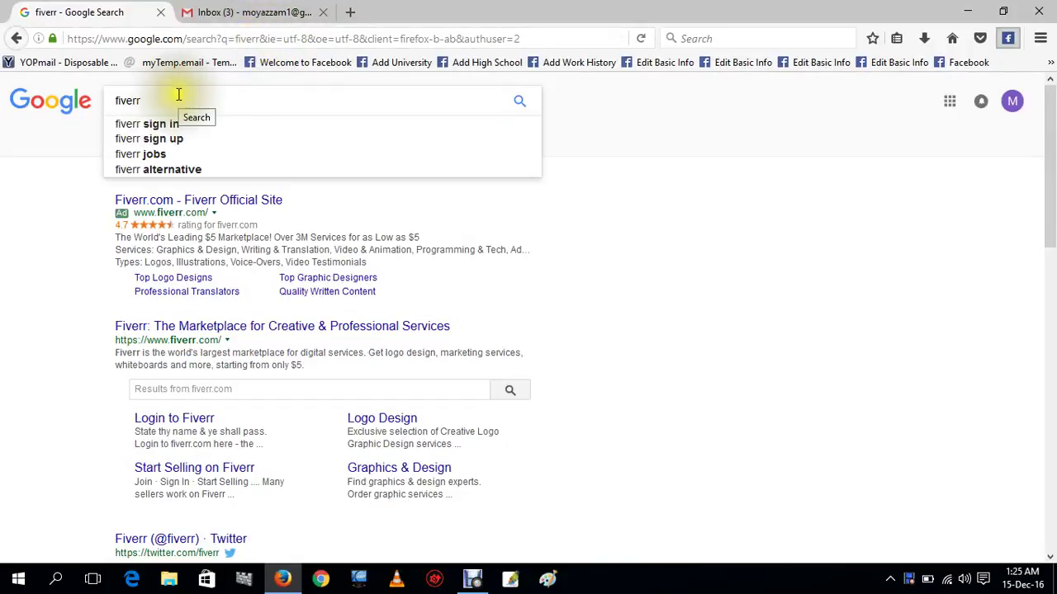
Run the fiverr search and open the 'Fiverr.com - Fiverr Official Site' result.
click(519, 100)
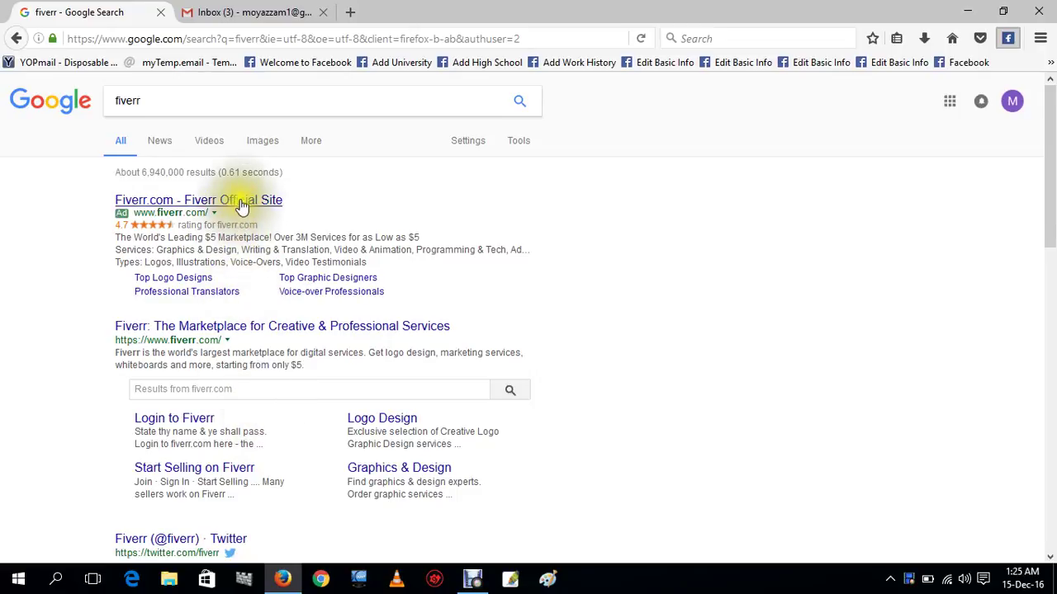
click(216, 200)
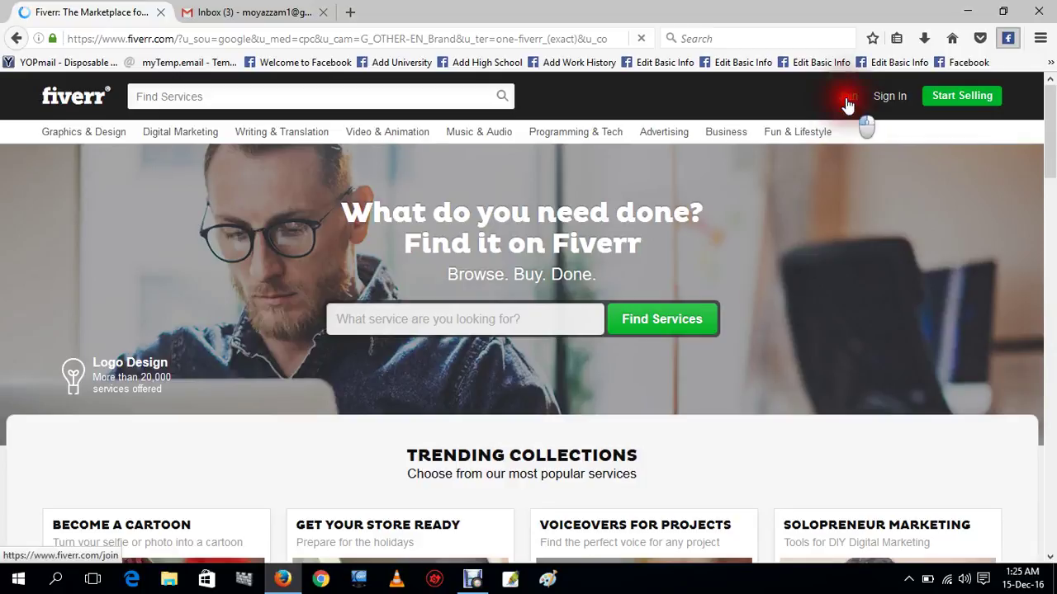
Open Fiverr's Join sign-up form, then switch to the Gmail inbox tab.
click(848, 98)
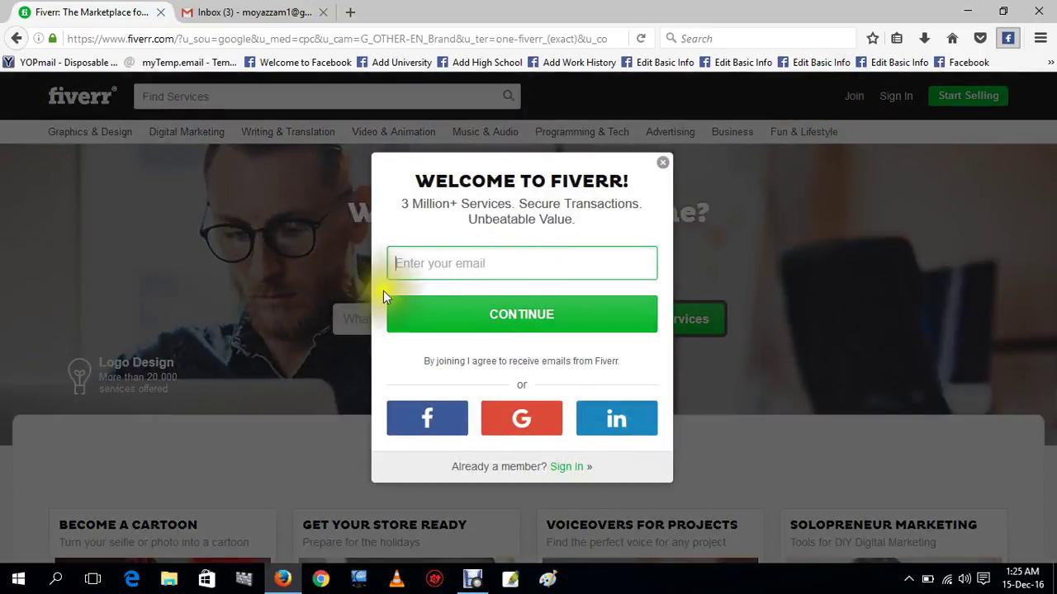
click(501, 263)
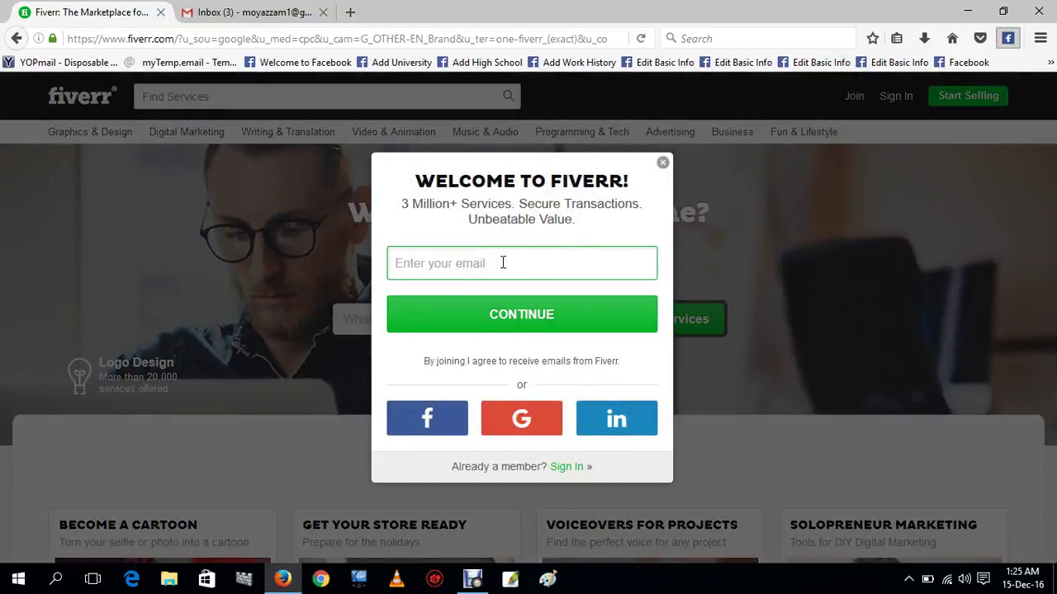
click(466, 259)
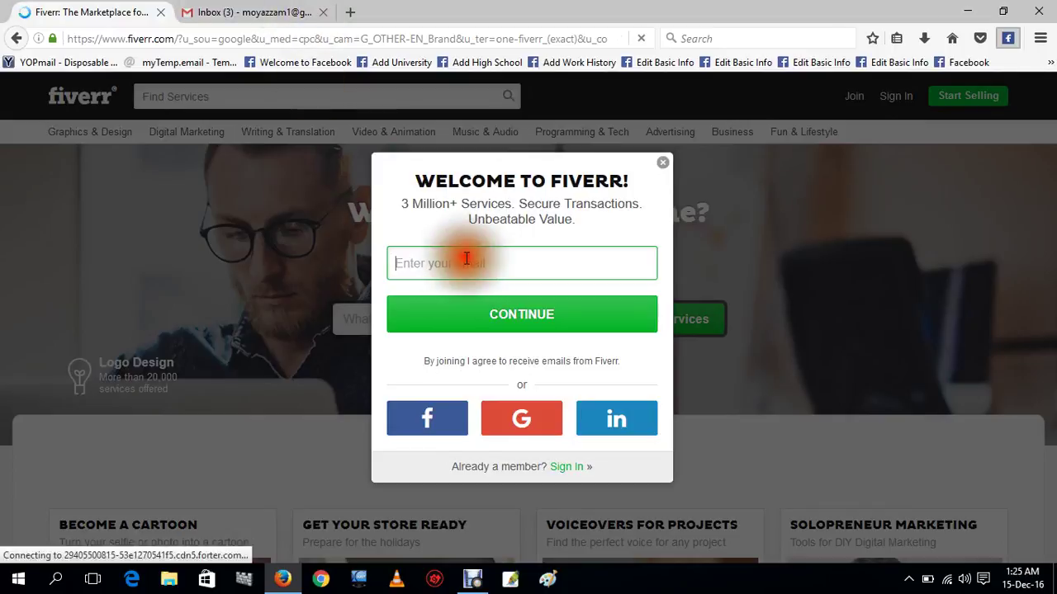
click(293, 13)
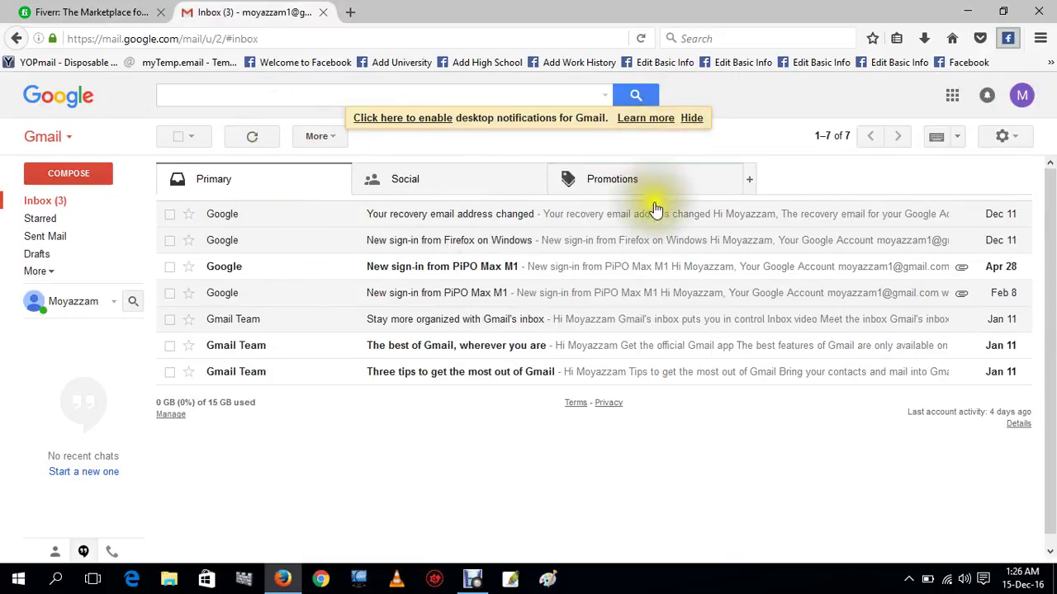
click(1021, 96)
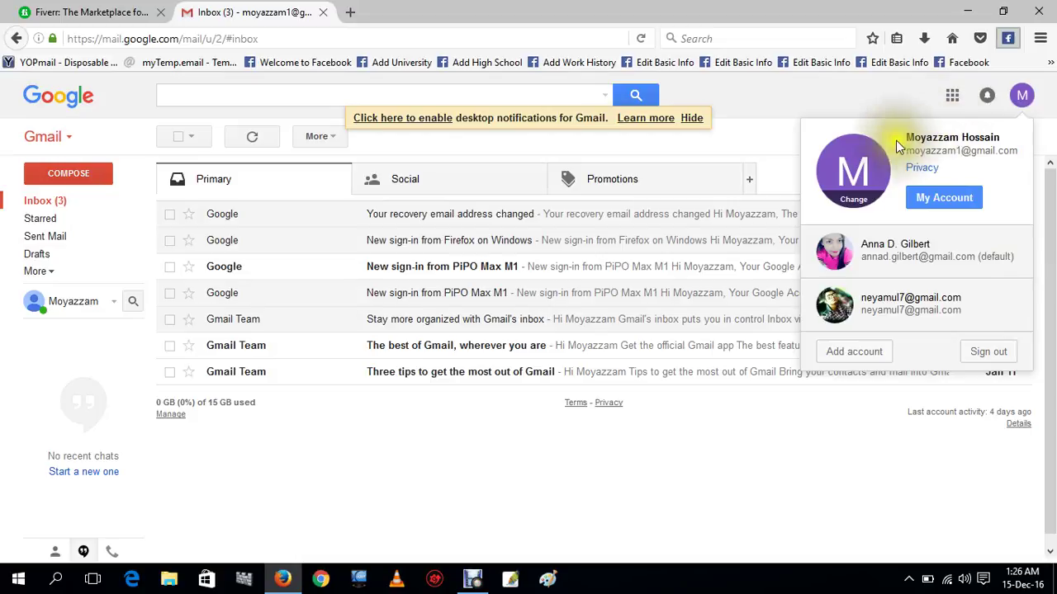
mouse_move(898, 146)
mouse_down()
mouse_move(971, 135)
mouse_move(1010, 144)
mouse_move(916, 171)
mouse_move(896, 157)
mouse_up()
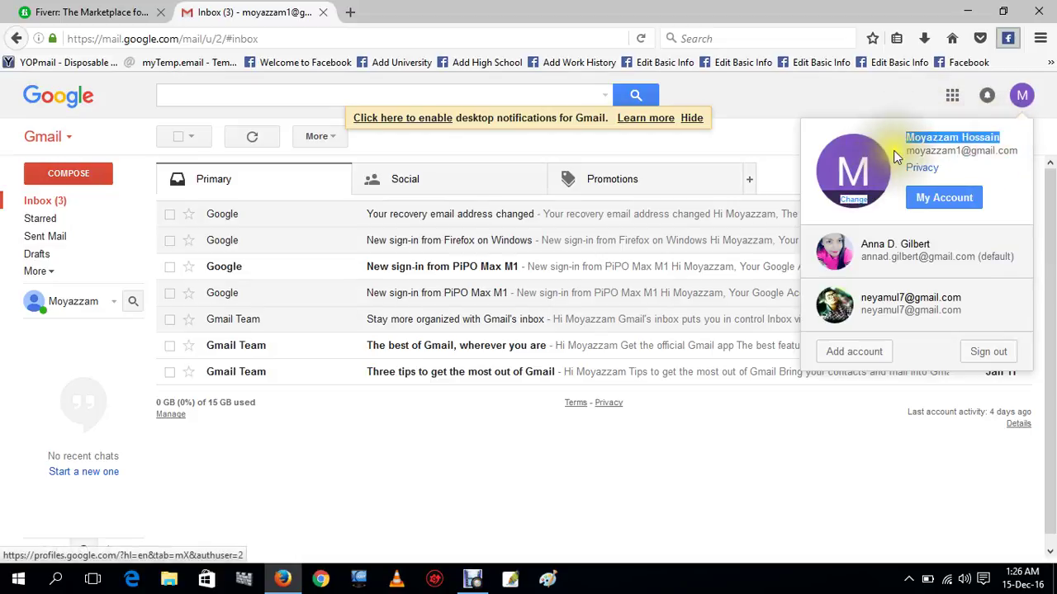
click(1011, 157)
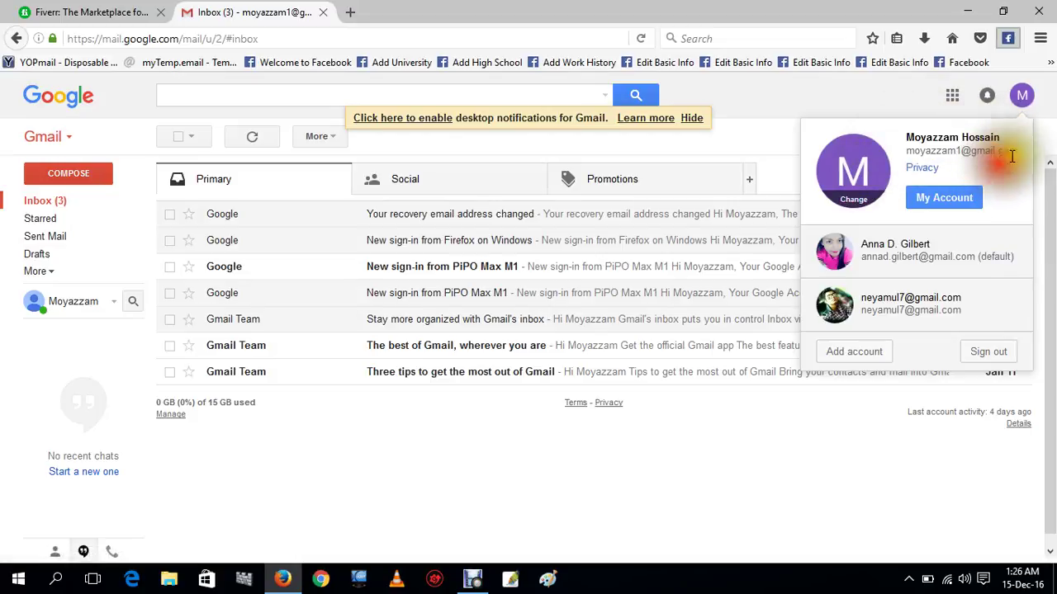
drag(1011, 156, 923, 176)
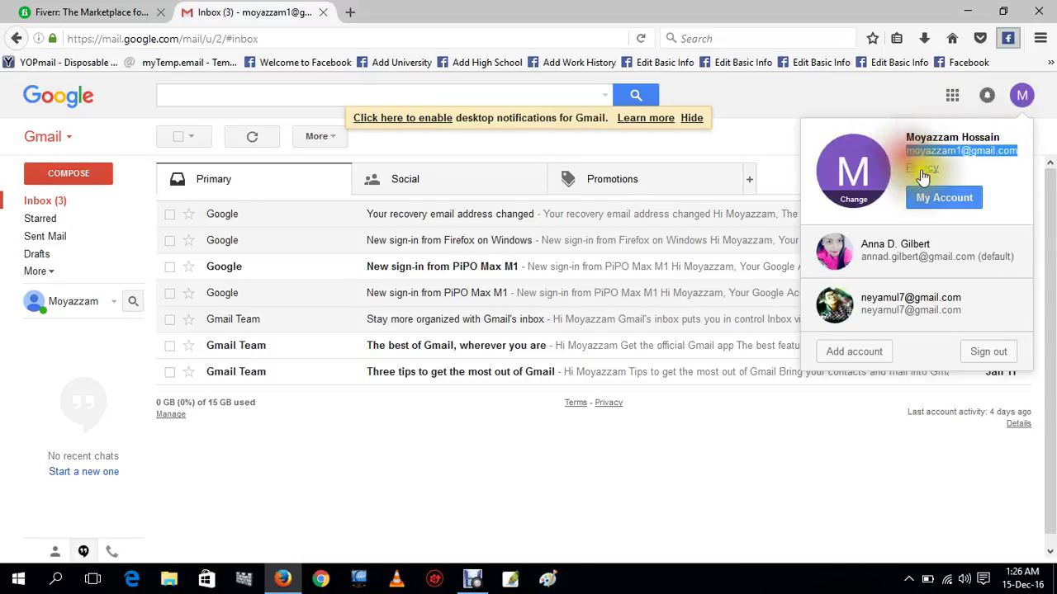
key(Escape)
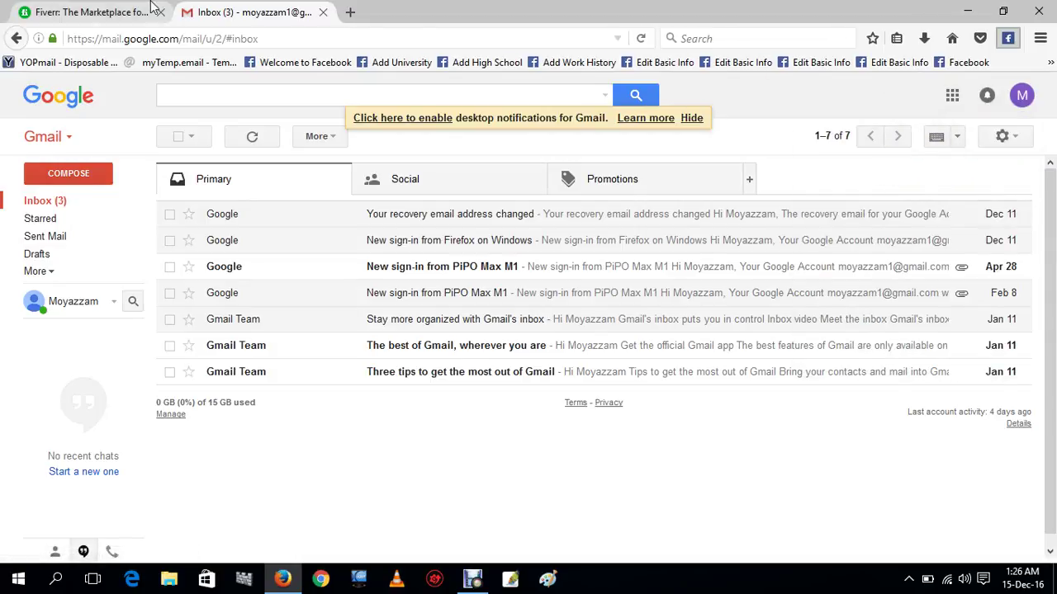
click(152, 9)
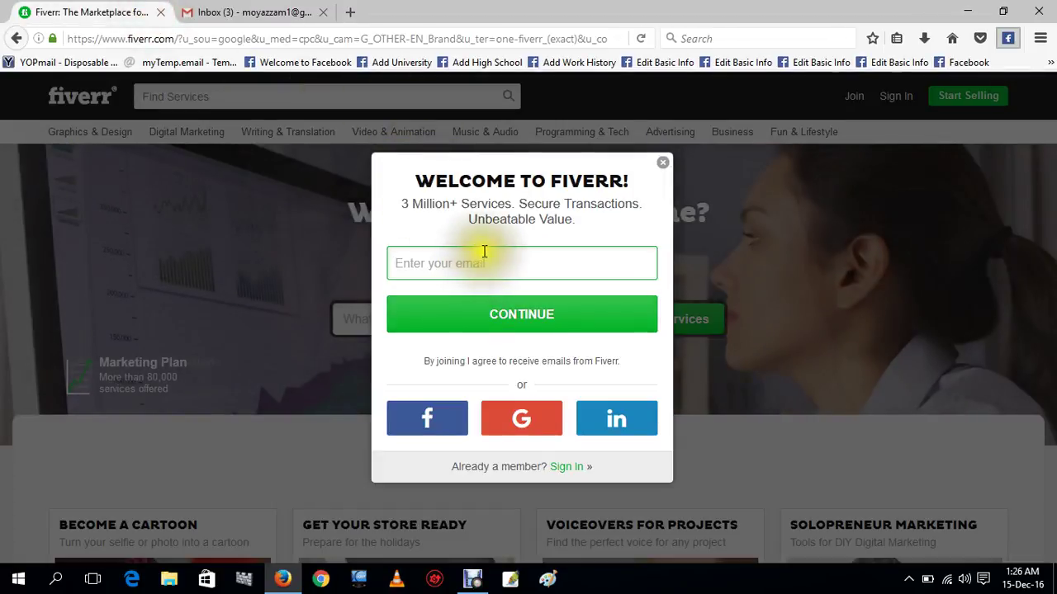
Try pasting the copied Gmail address into the sign-up e-mail field.
click(496, 261)
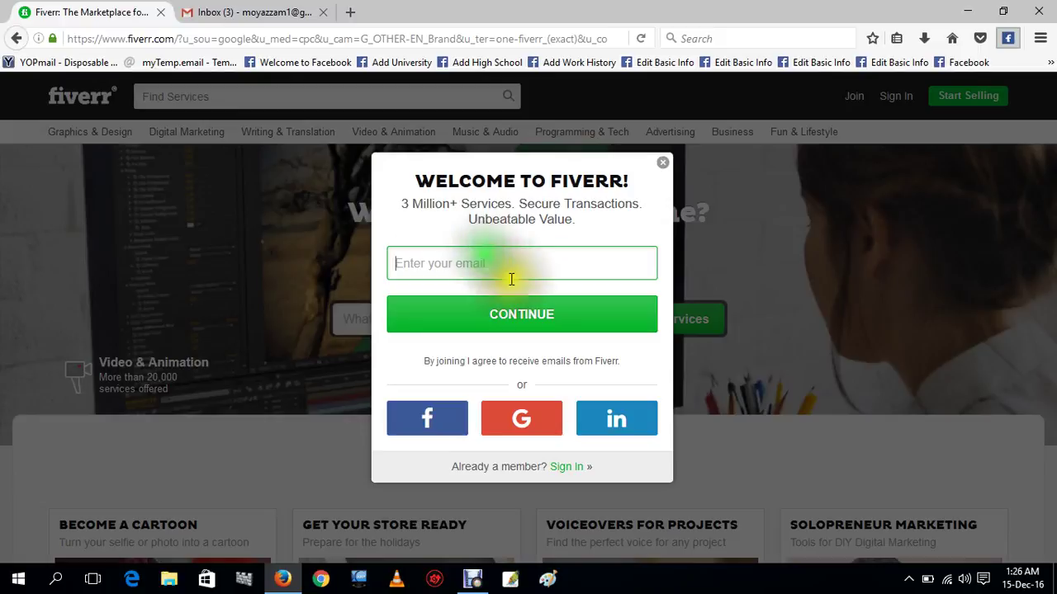
right_click(508, 265)
click(516, 303)
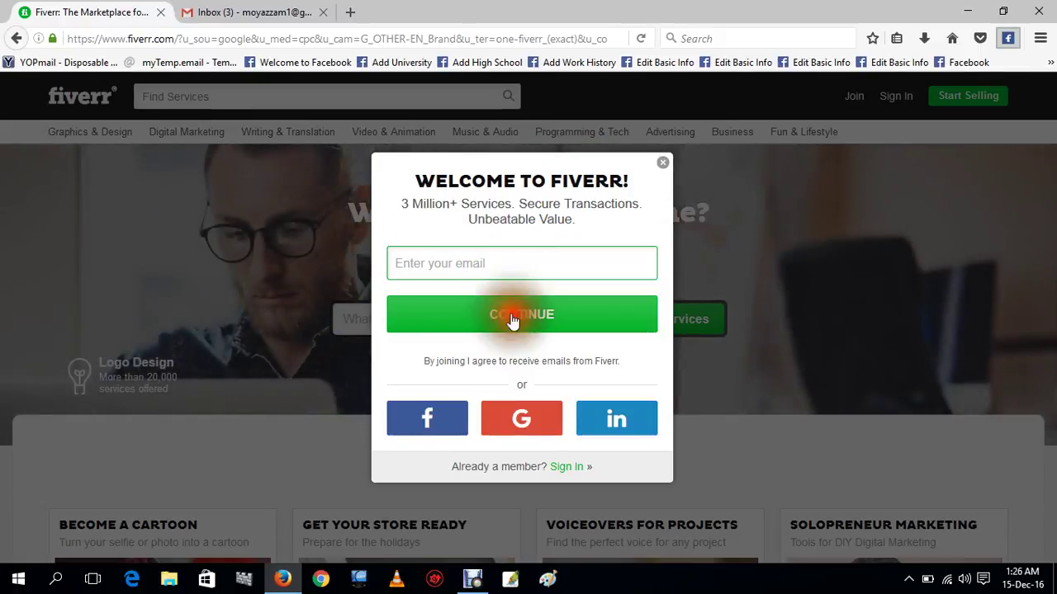
click(460, 270)
right_click(460, 270)
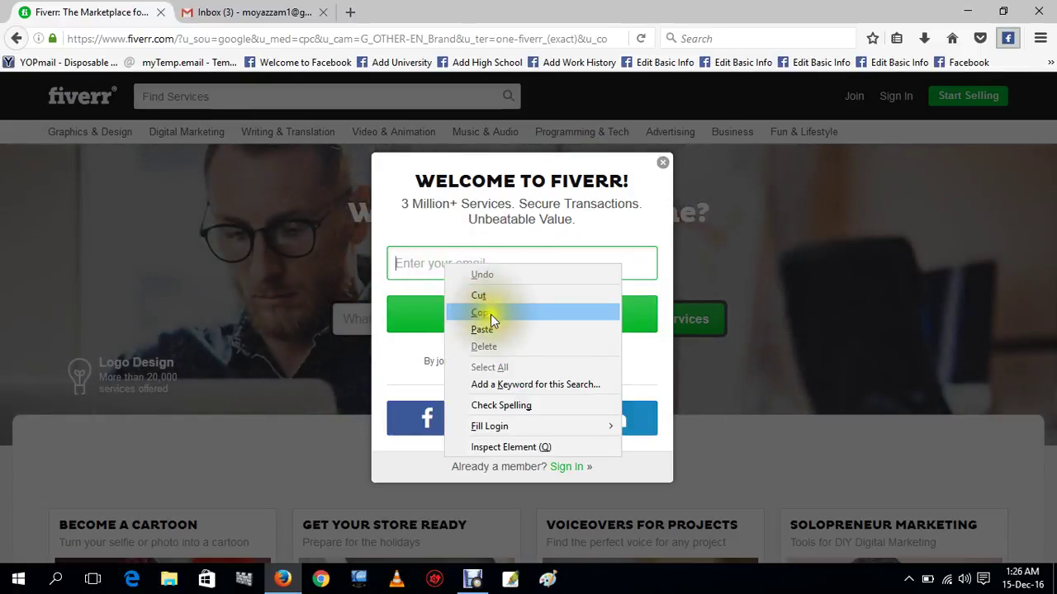
click(490, 322)
Type the account's Gmail address into the e-mail field and continue.
click(455, 265)
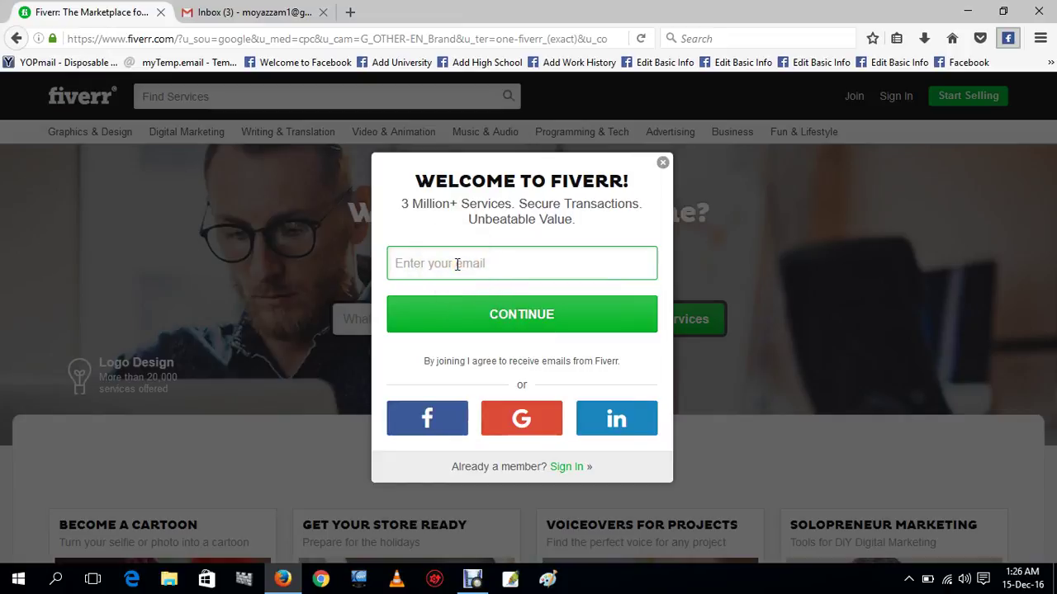
click(456, 264)
text(m)
click(458, 265)
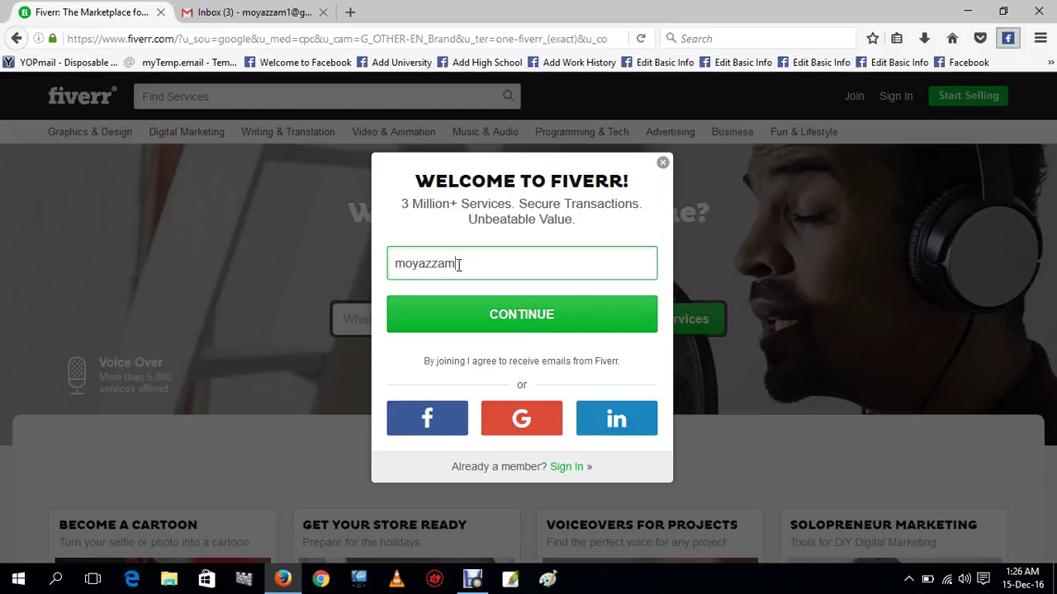
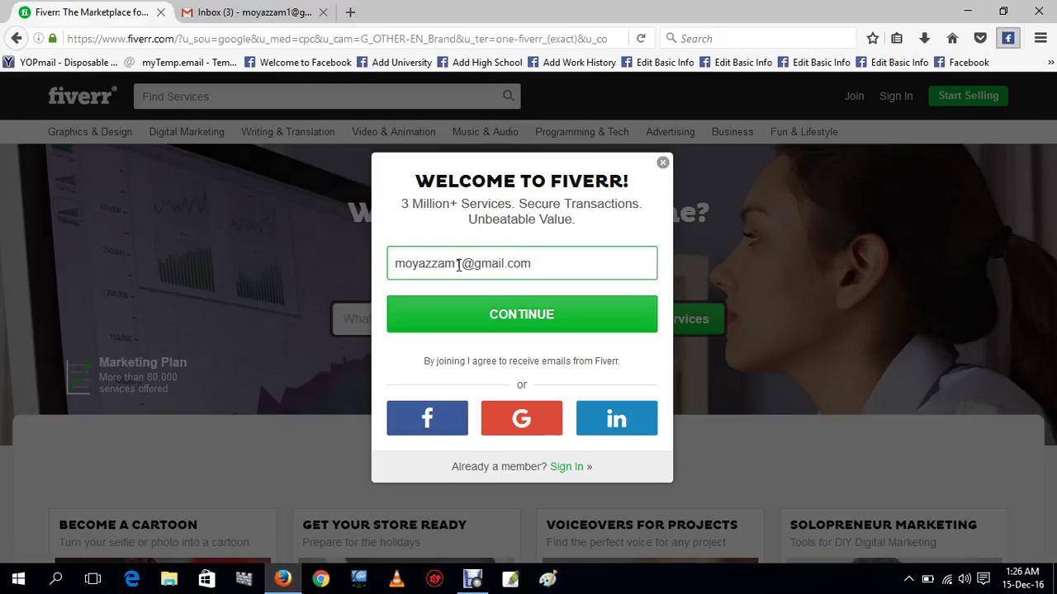
click(518, 318)
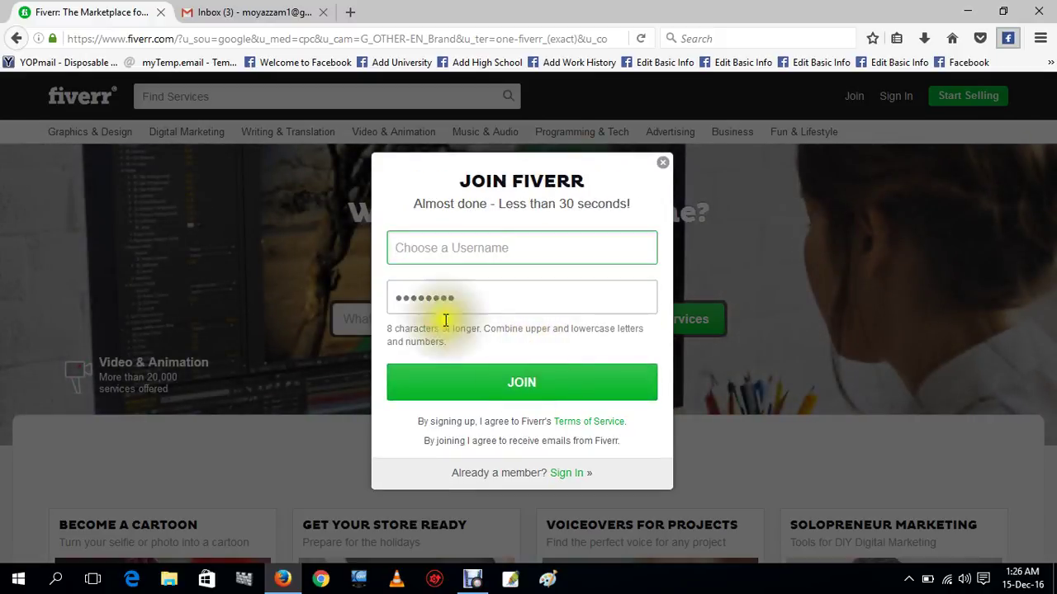
Enter a username and an eight-character password, then submit the Join Fiverr form.
click(484, 246)
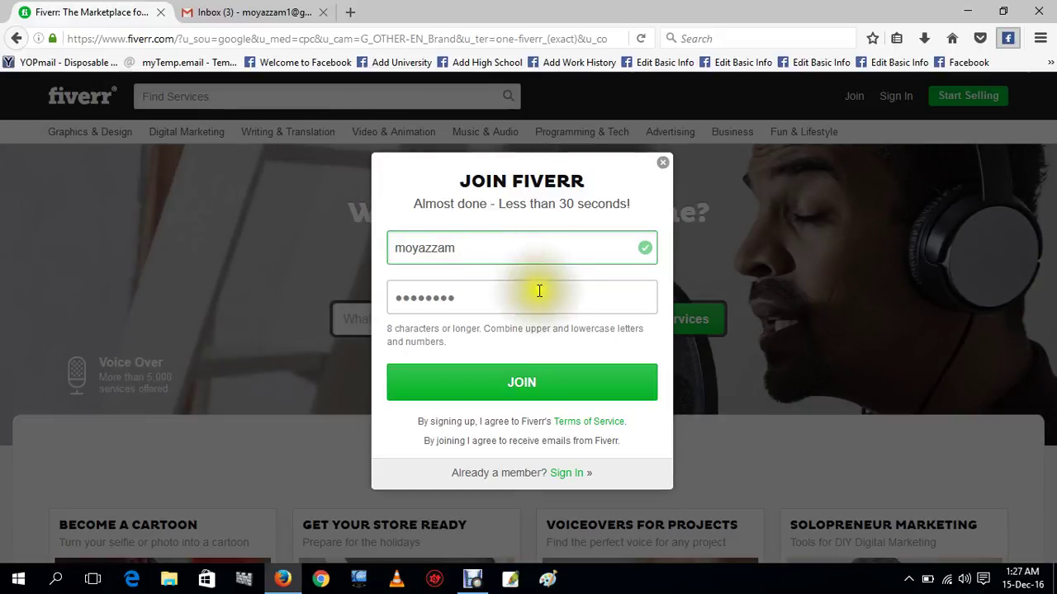
click(485, 295)
key(BackSpace)
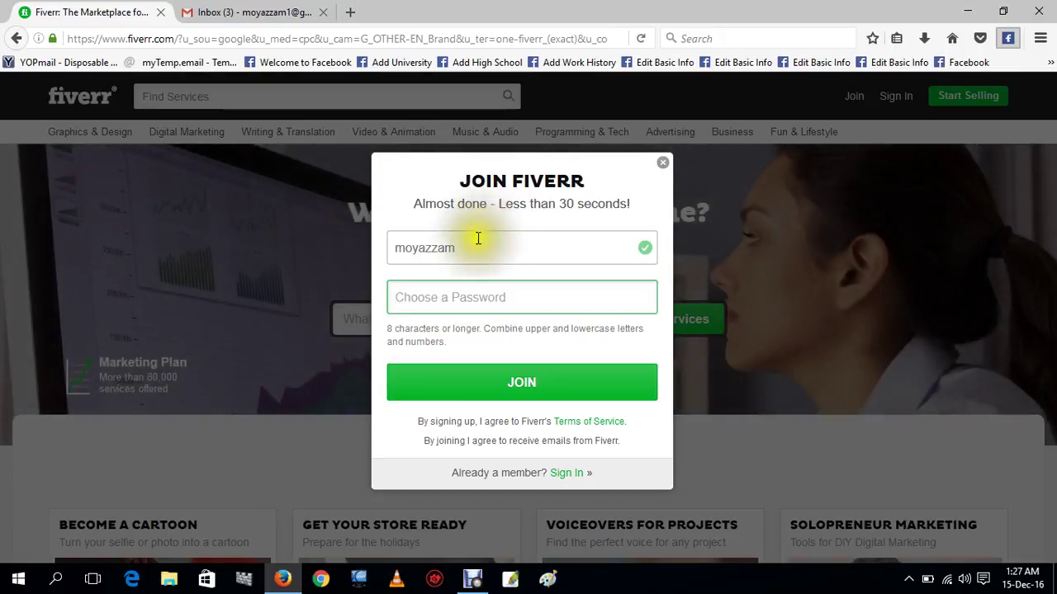
drag(461, 248, 368, 251)
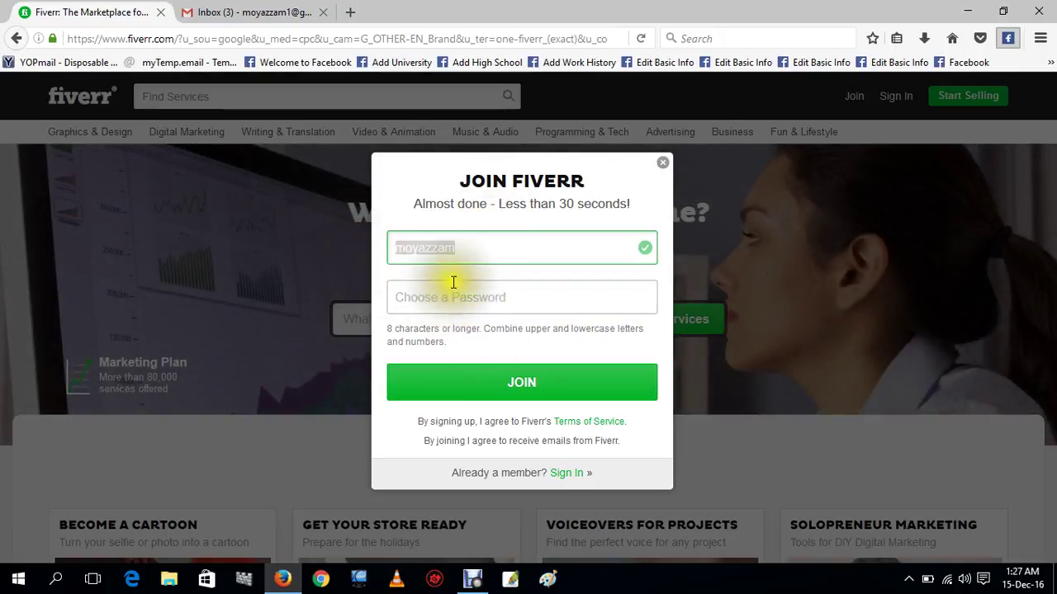
click(474, 301)
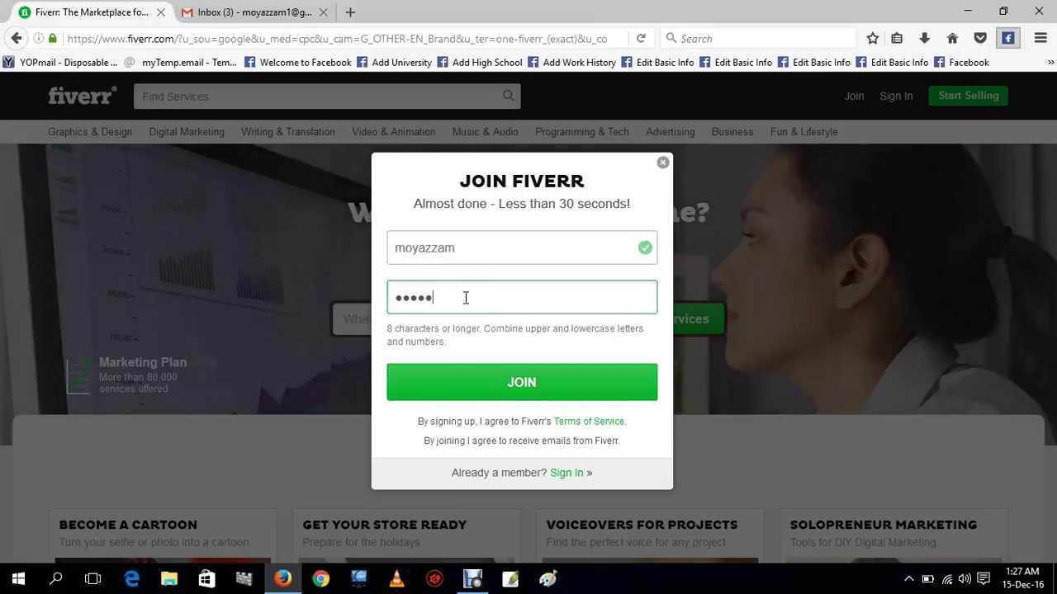
key(BackSpace)
key(BackSpace)
key(BackSpace)
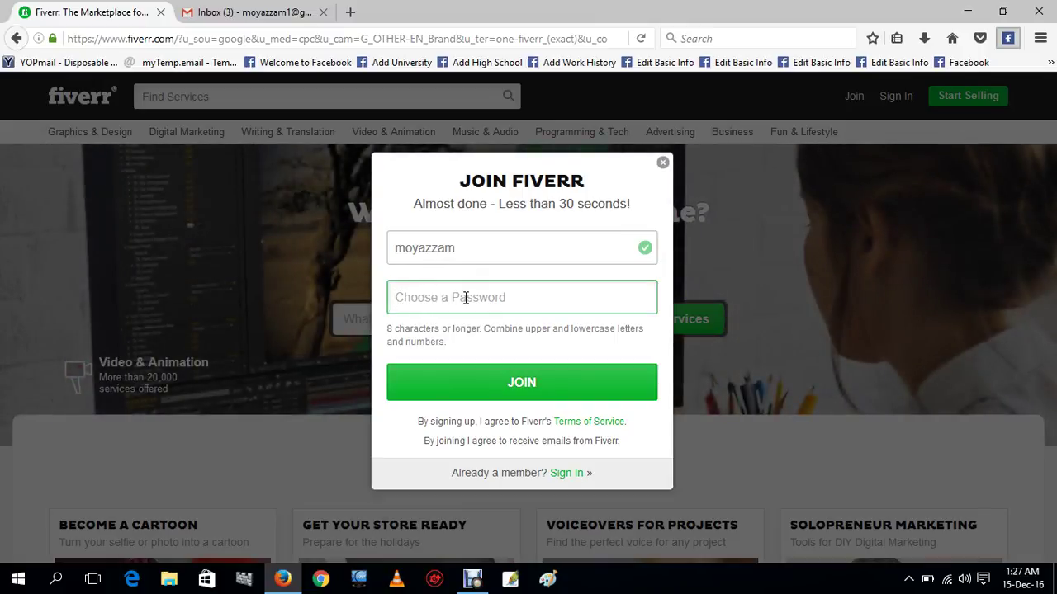
text(••)
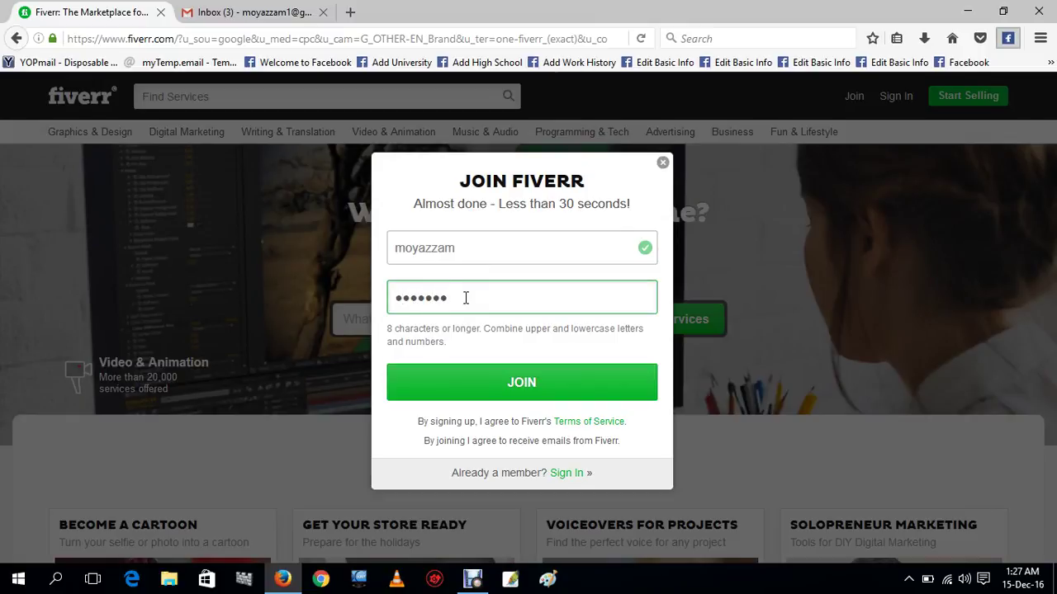
click(512, 396)
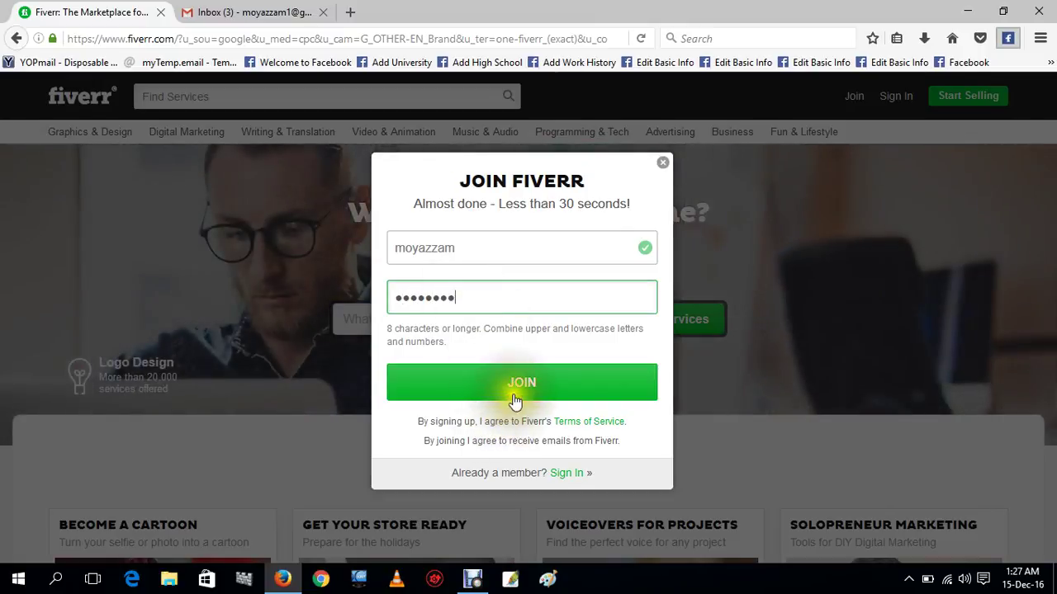
click(513, 395)
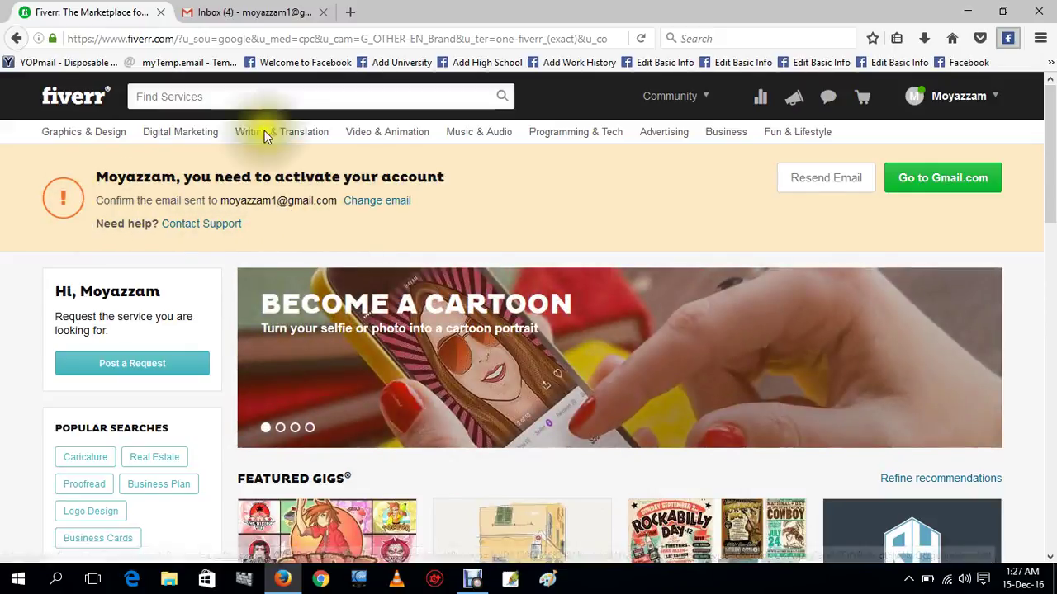
Switch to the Gmail inbox tab to find the Fiverr activation e-mail.
click(241, 10)
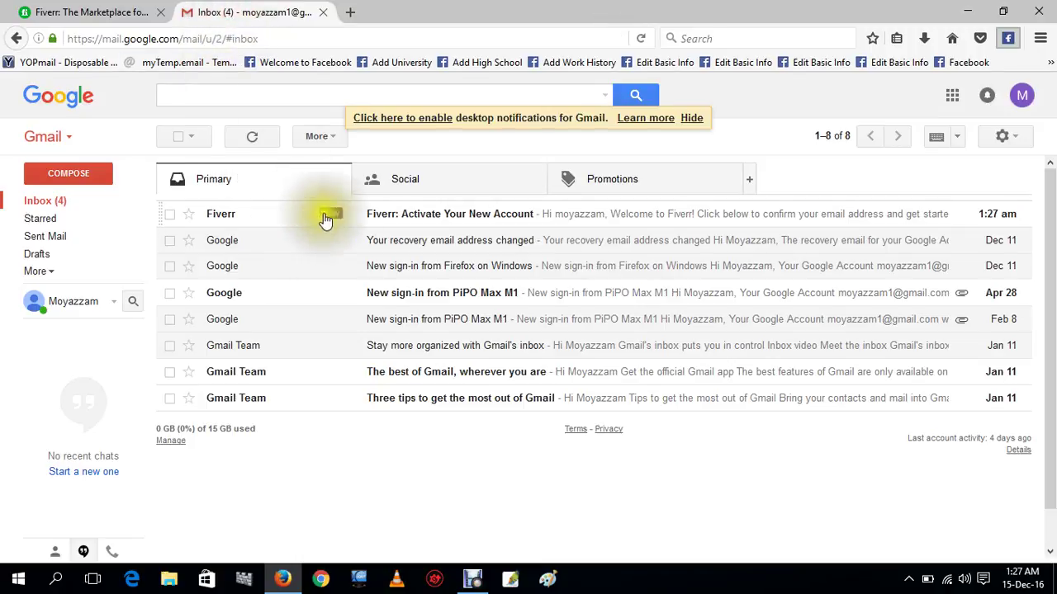
Open Fiverr's activation e-mail, follow Activate Your Account, and view the confirmation page.
click(376, 216)
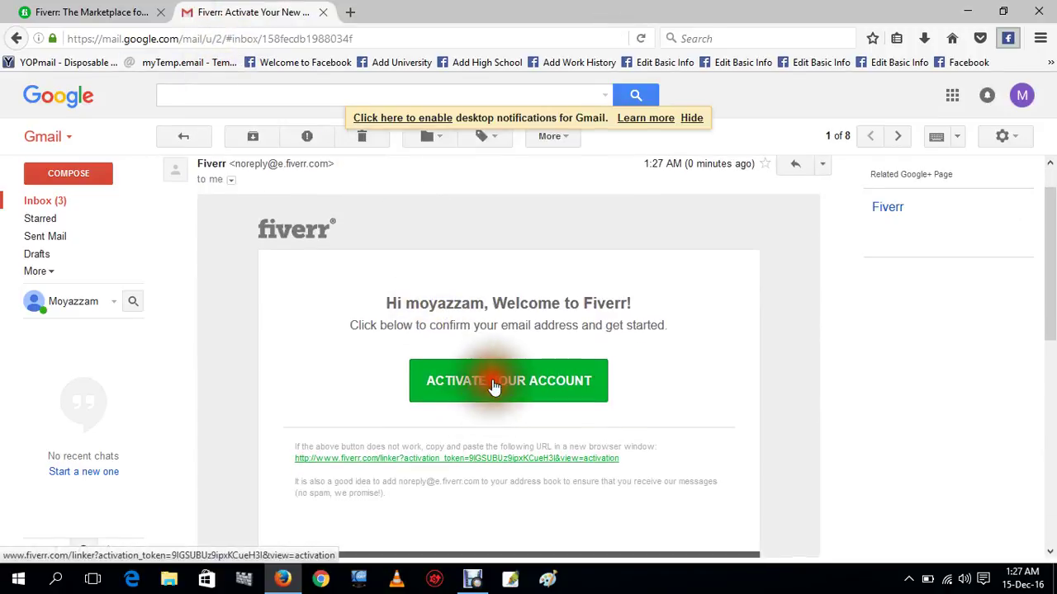
click(496, 396)
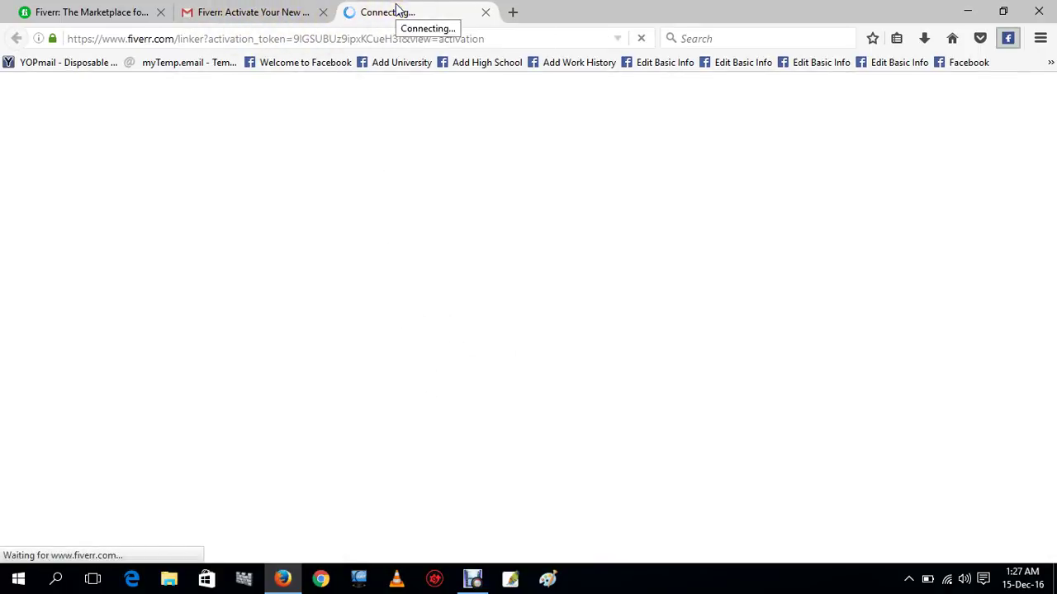
click(276, 12)
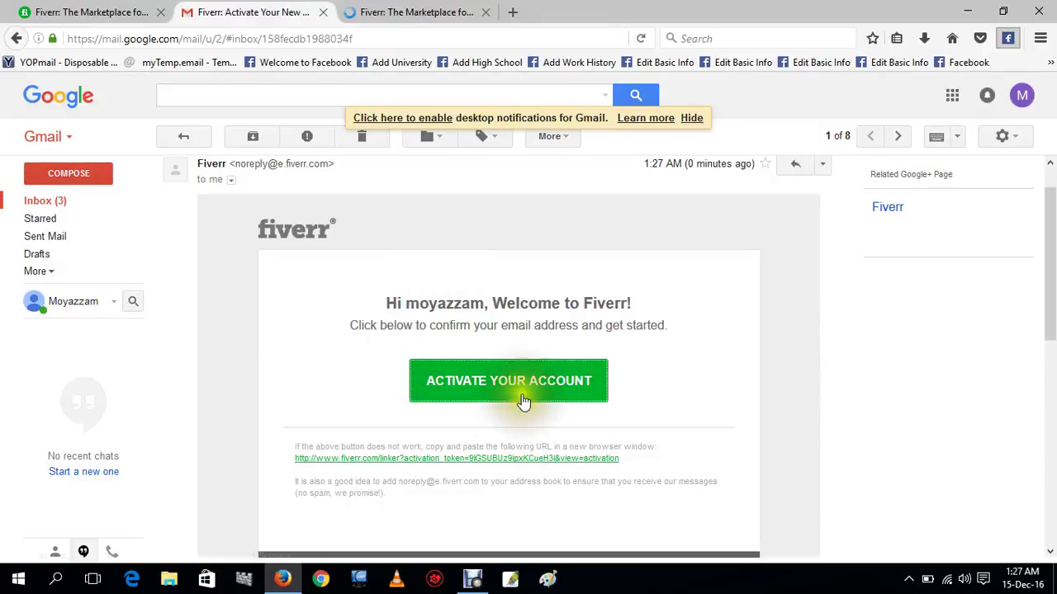
click(373, 15)
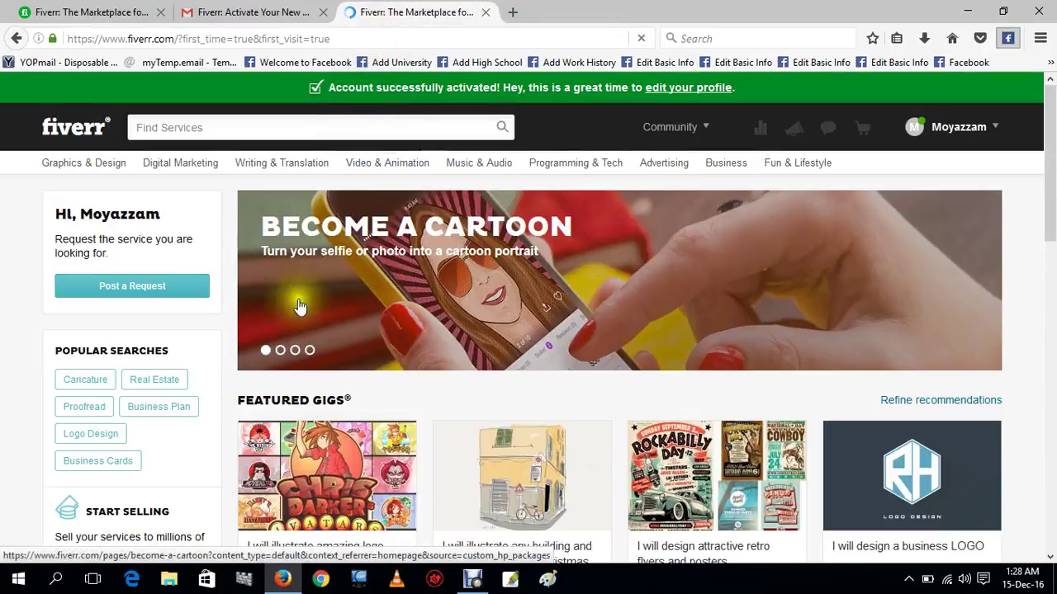
Close the old Fiverr and Gmail tabs and scroll through the activated home page.
click(160, 12)
click(160, 13)
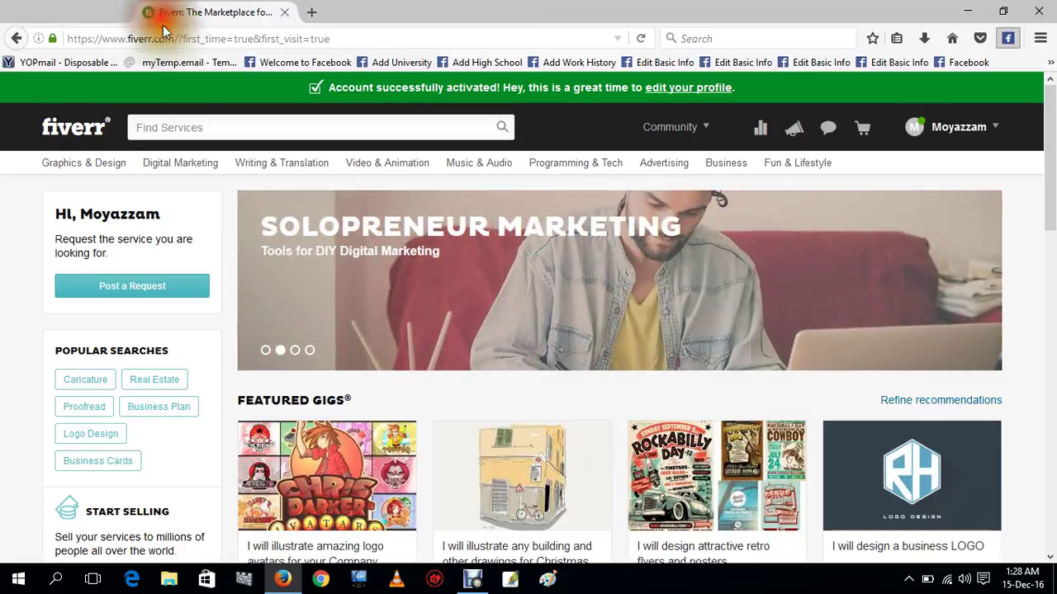
scroll(287, 212, down, 2)
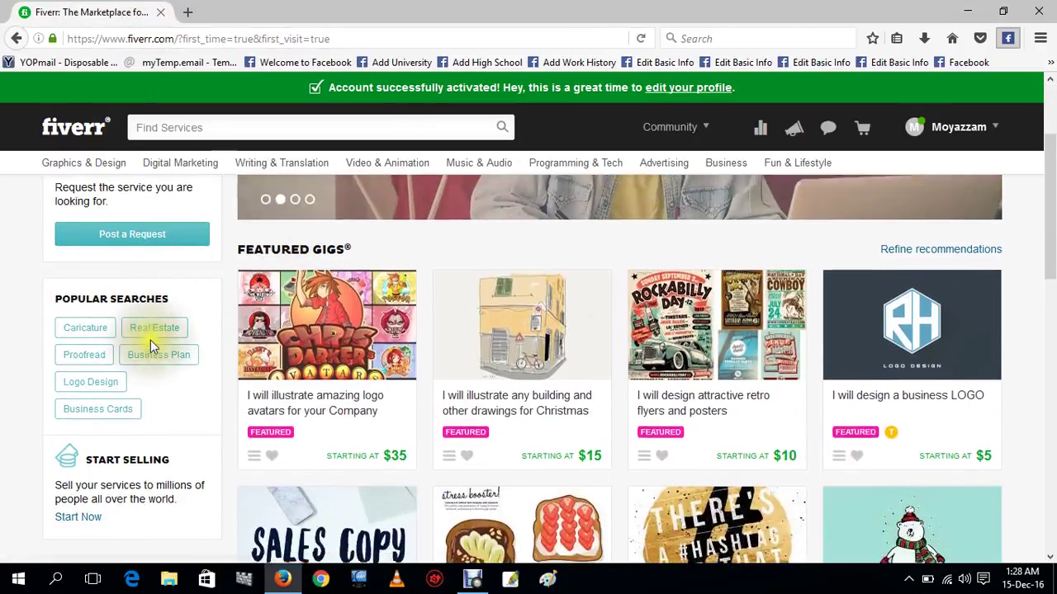
scroll(123, 334, up, 2)
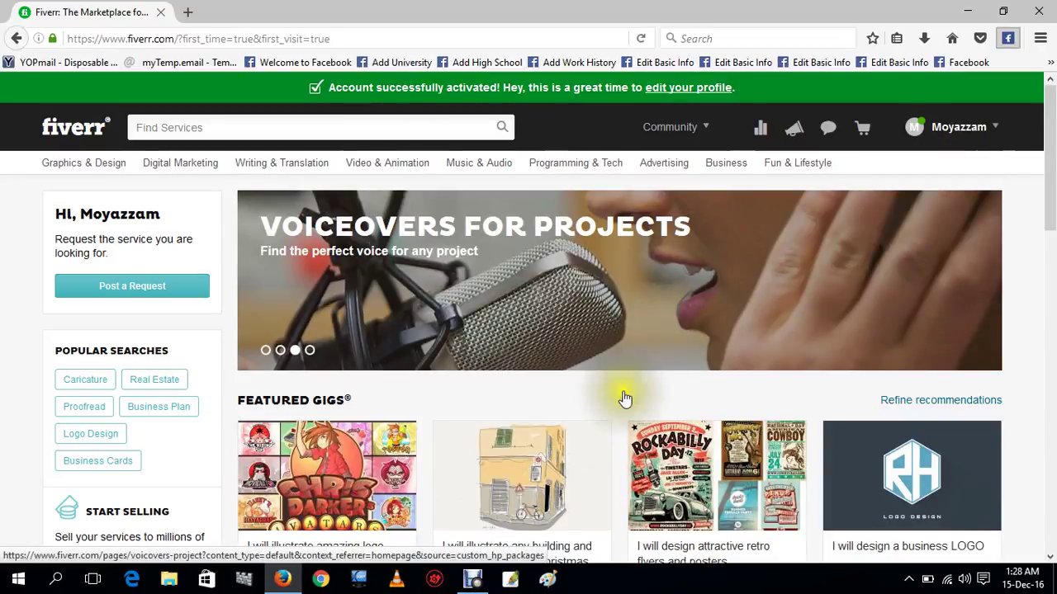
scroll(347, 363, down, 1)
scroll(314, 399, down, 5)
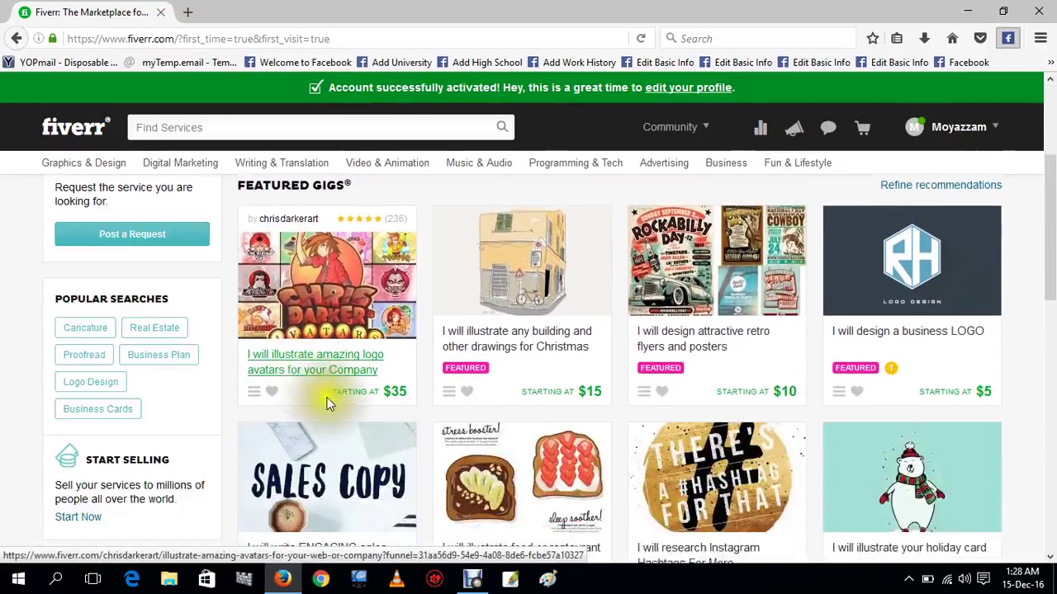
scroll(524, 388, down, 2)
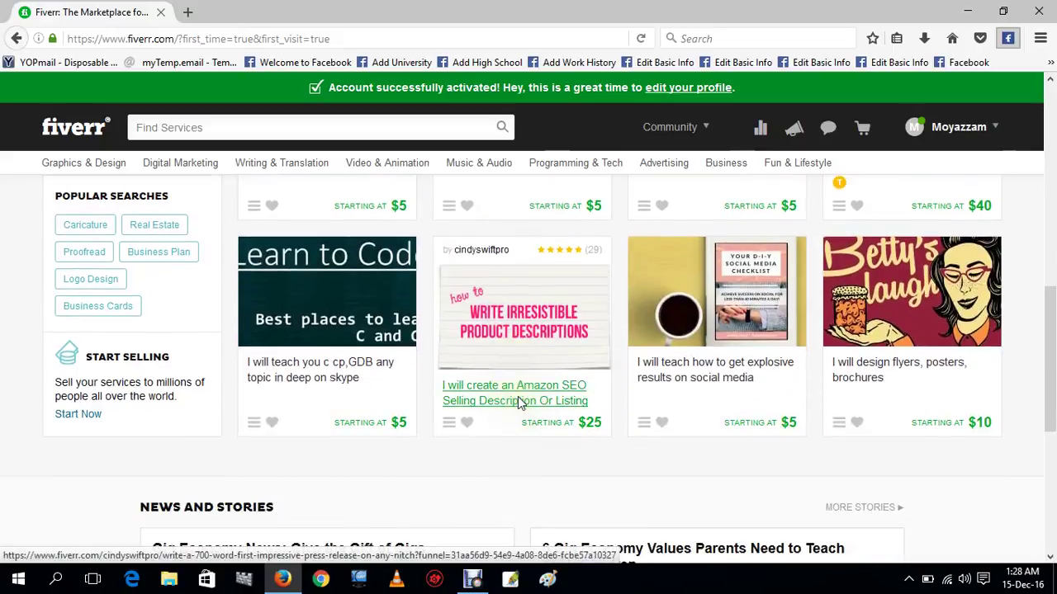
scroll(537, 371, up, 3)
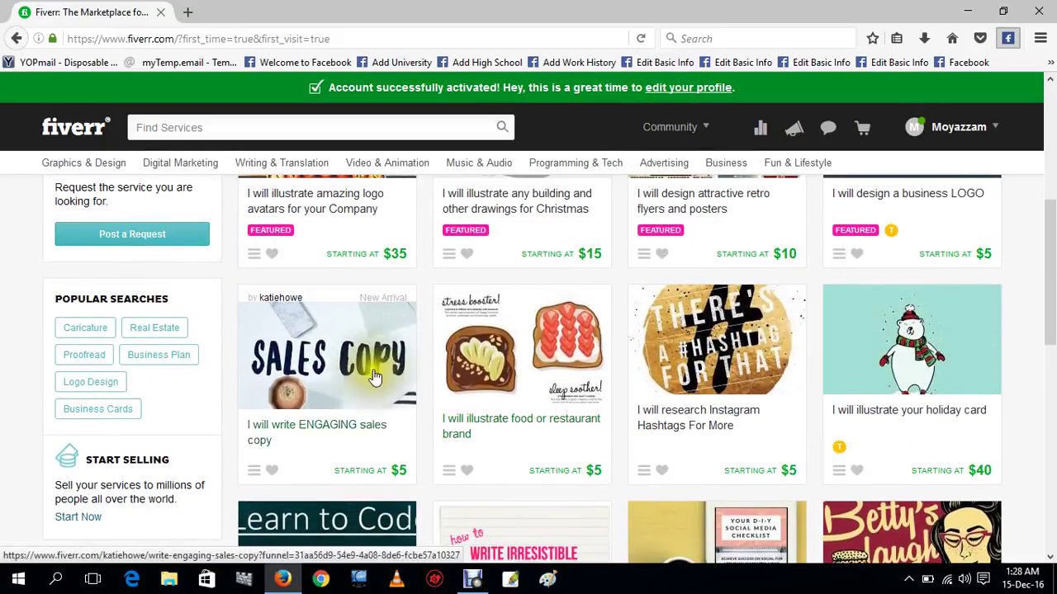
scroll(388, 396, up, 4)
scroll(388, 410, down, 3)
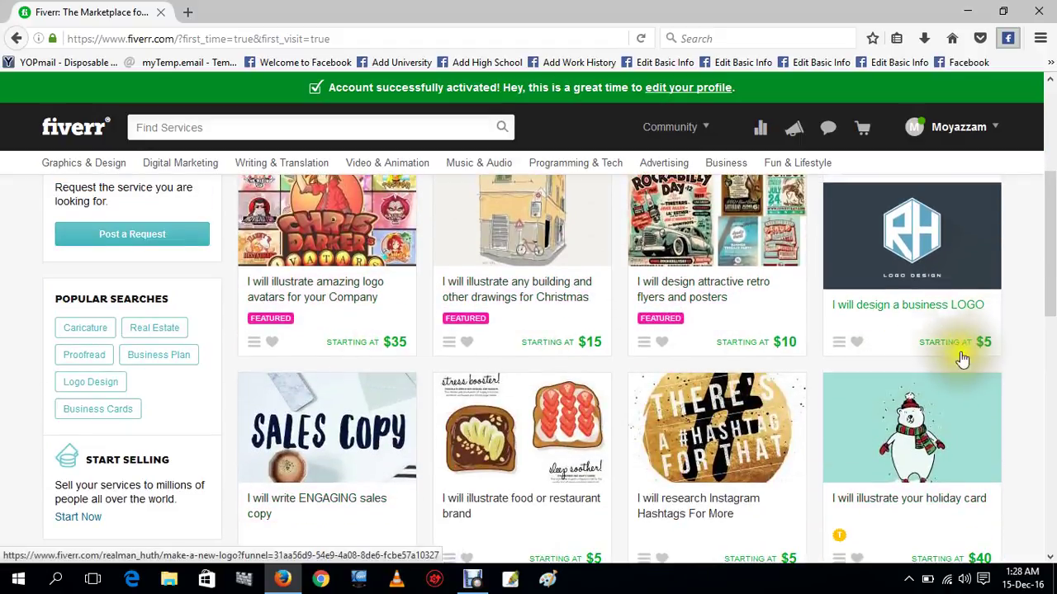
Browse the category menus along the Fiverr home page's top navigation bar.
mouse_move(103, 172)
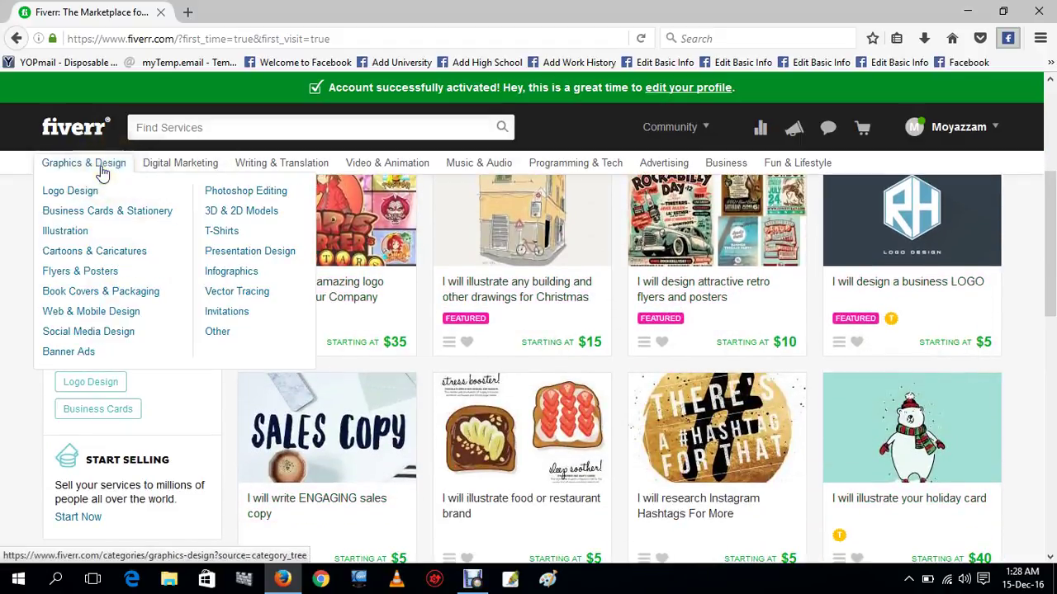
mouse_move(267, 171)
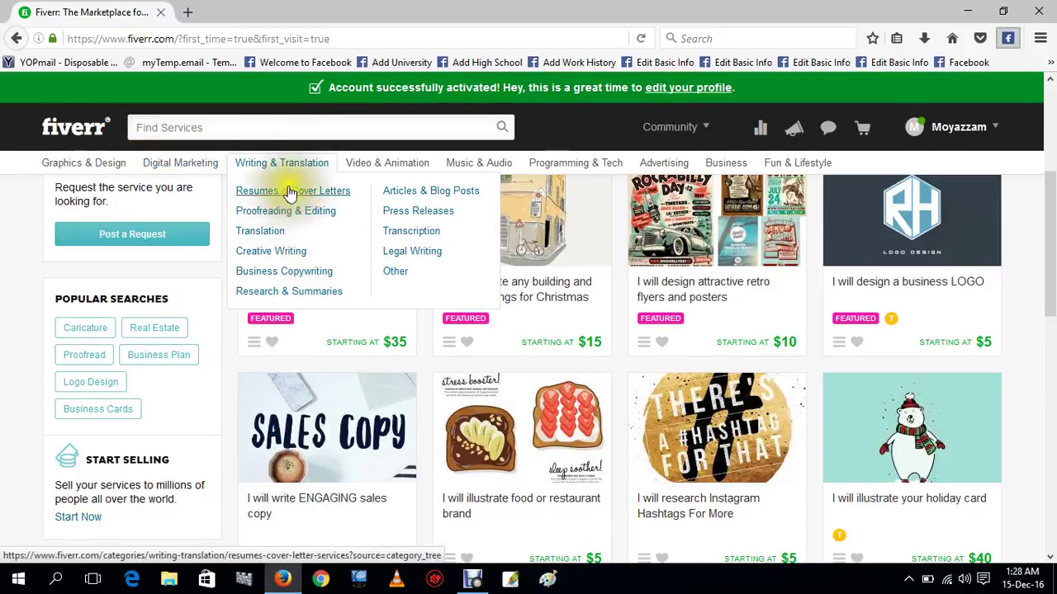
mouse_move(422, 173)
mouse_move(483, 165)
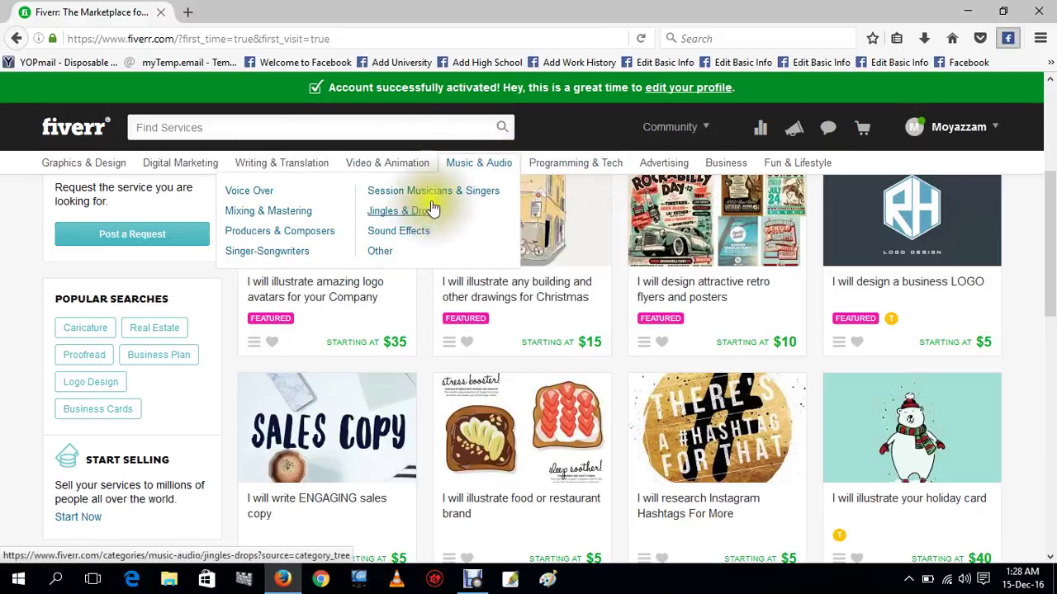
click(498, 165)
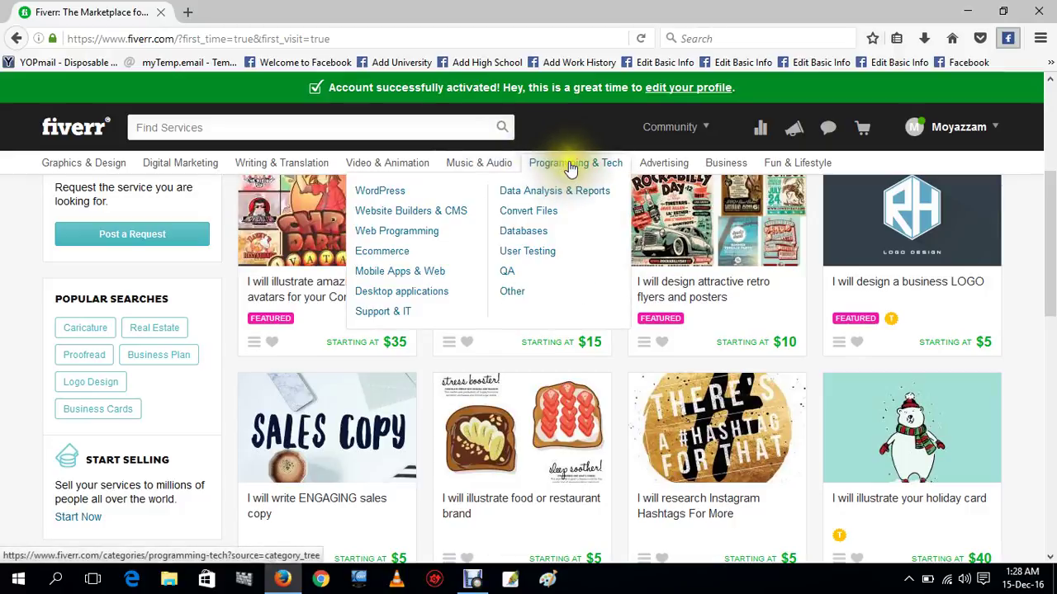
mouse_move(493, 167)
mouse_move(642, 164)
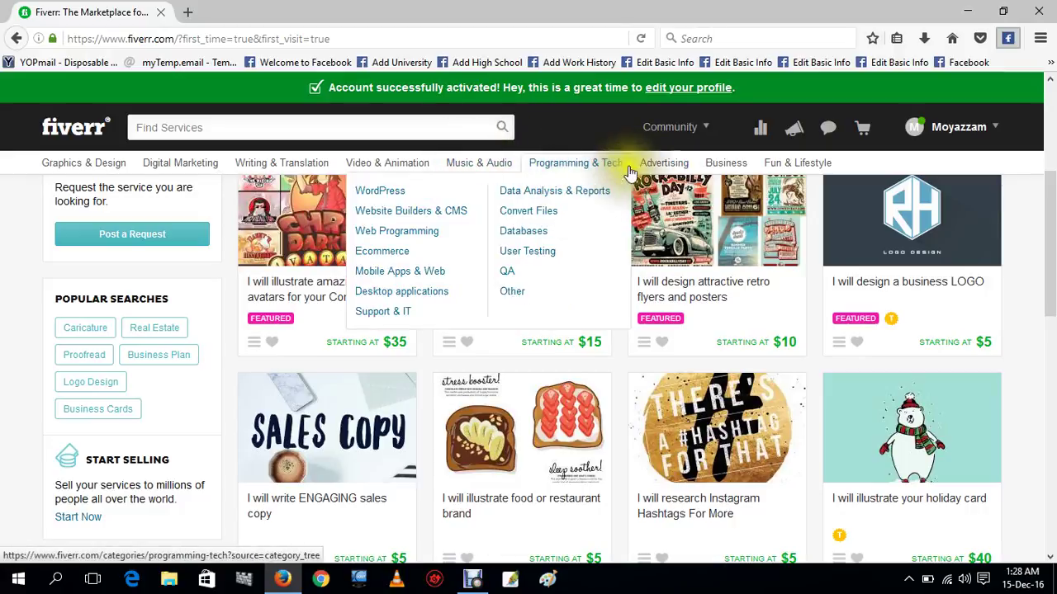
mouse_move(769, 171)
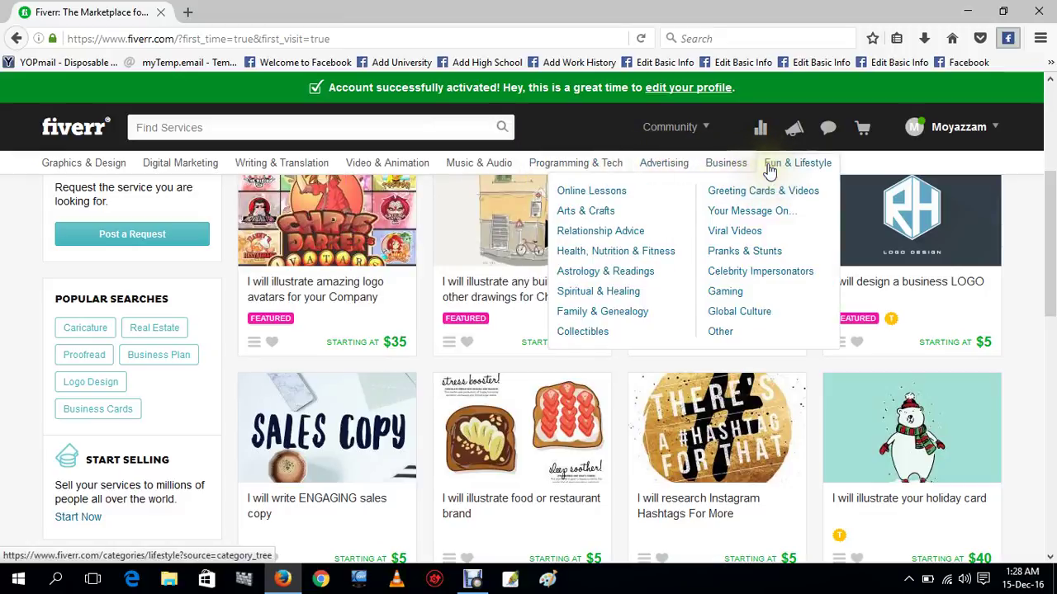
Open the profile settings page and enter the account's full name.
click(704, 89)
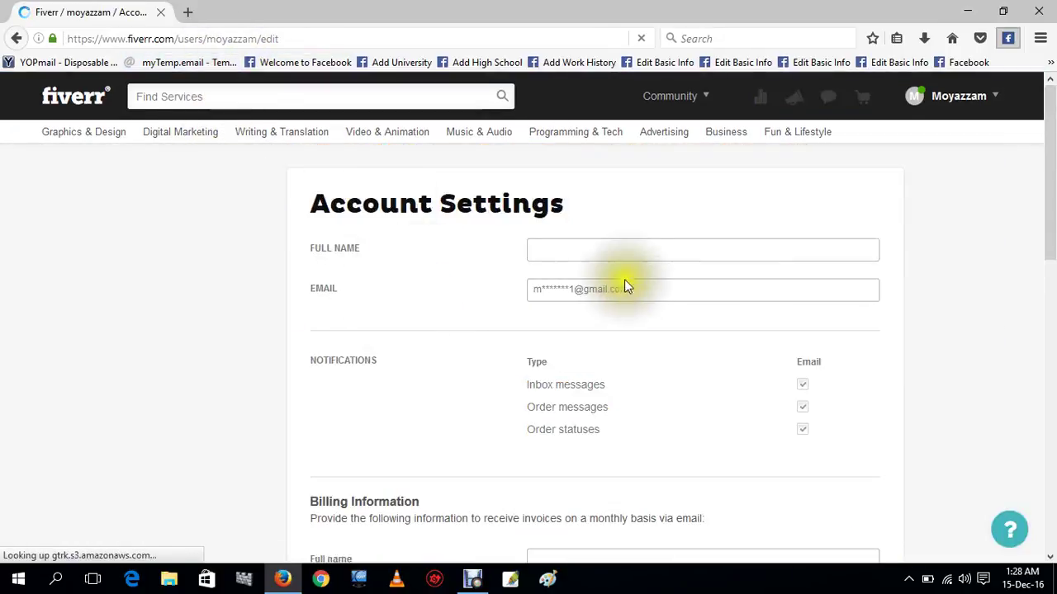
click(609, 255)
text(m)
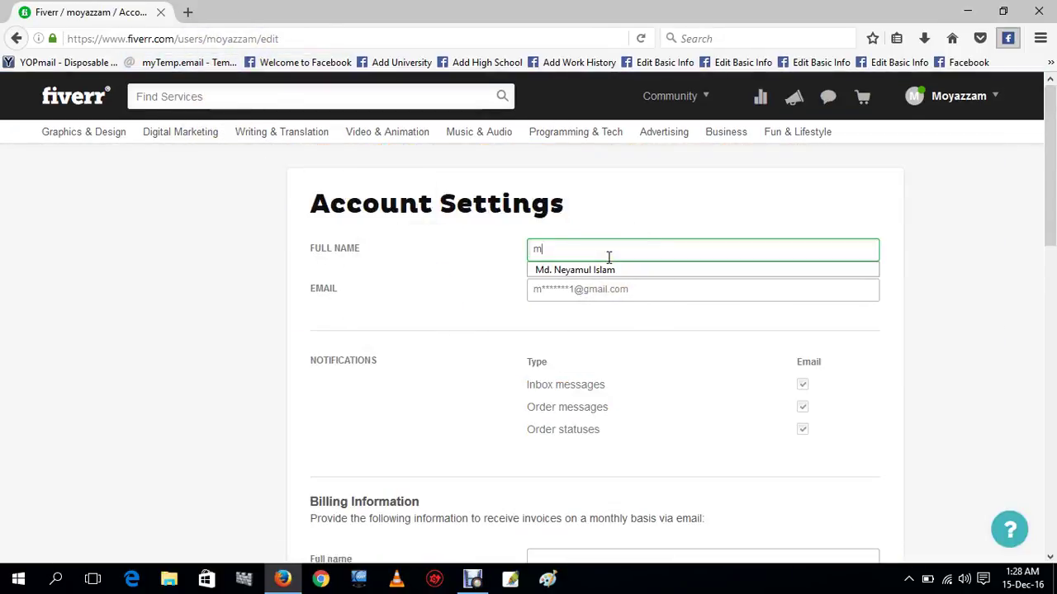
text(oya)
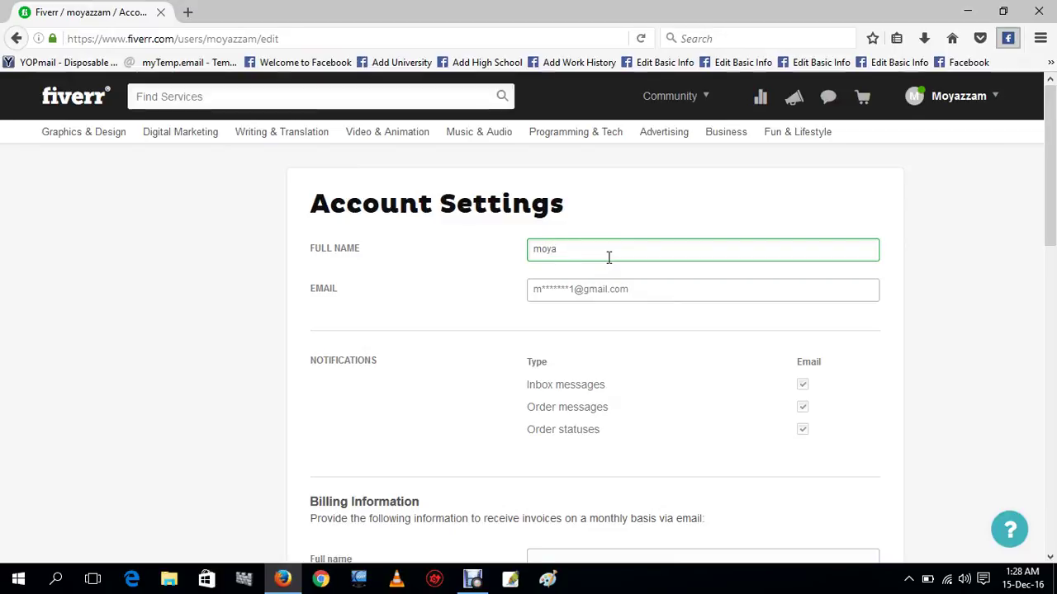
text(zzam)
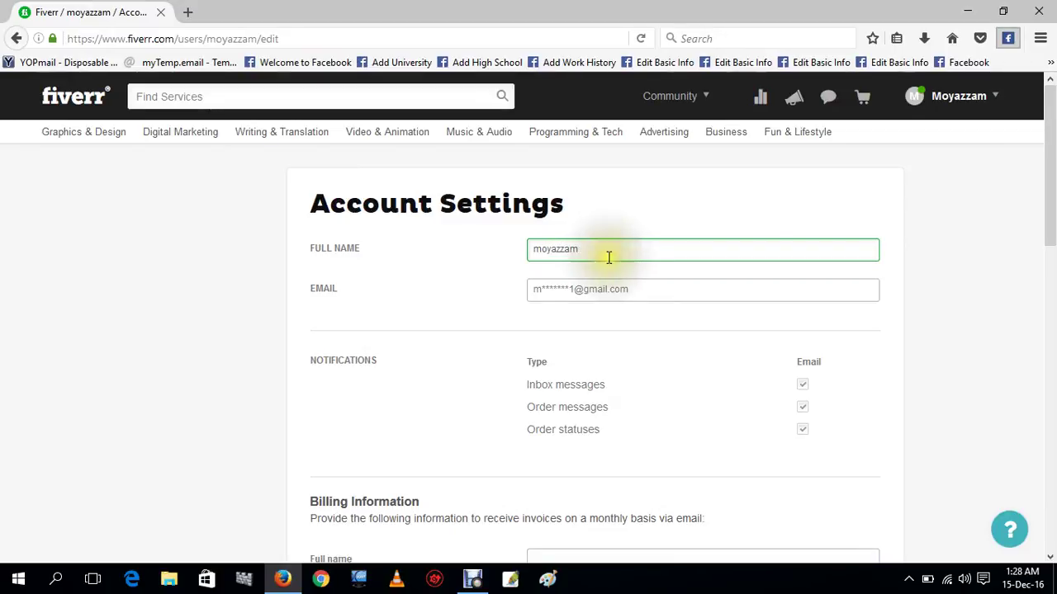
scroll(591, 365, down, 1)
scroll(591, 365, down, 3)
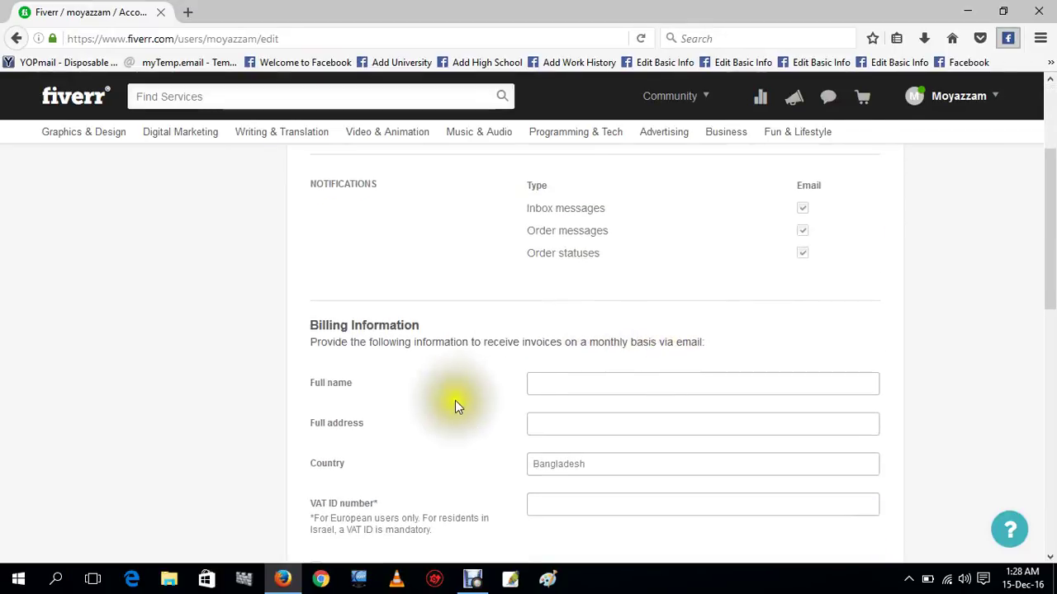
Fill in the billing details with Bangladesh as the country and save the settings.
click(580, 385)
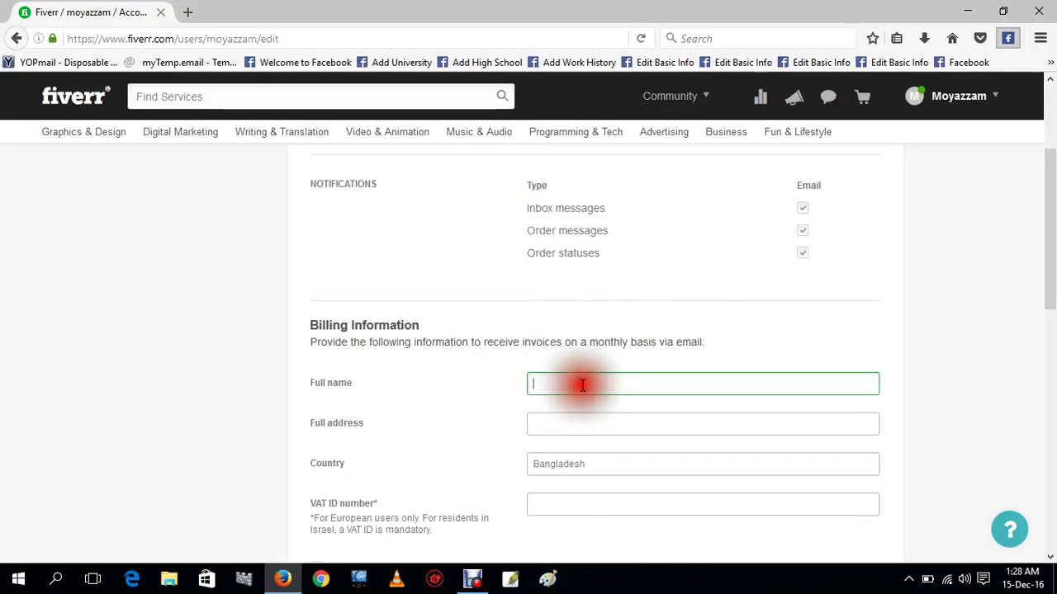
click(537, 427)
scroll(584, 461, down, 4)
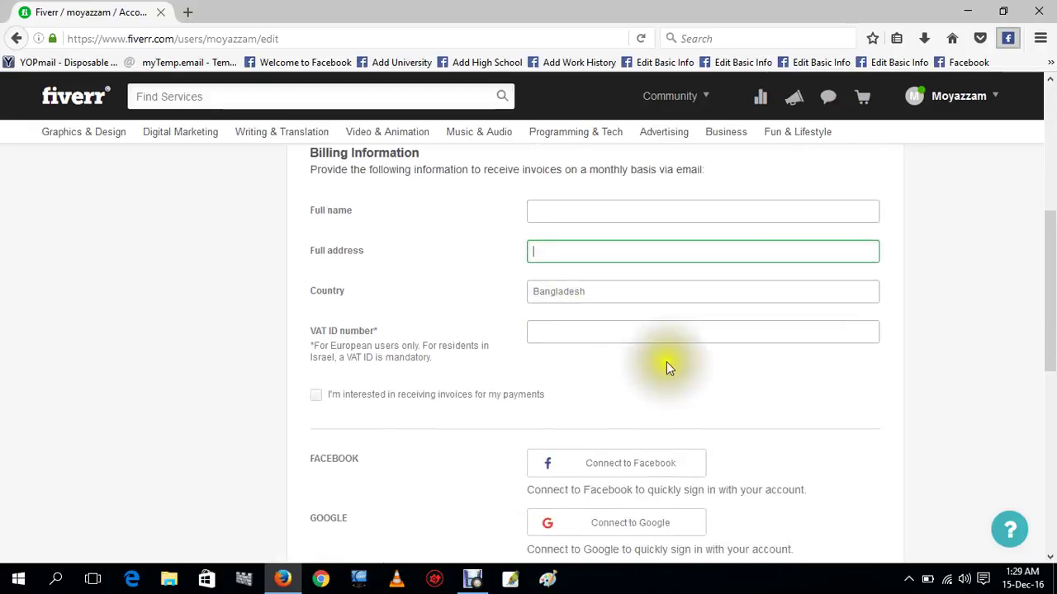
click(585, 287)
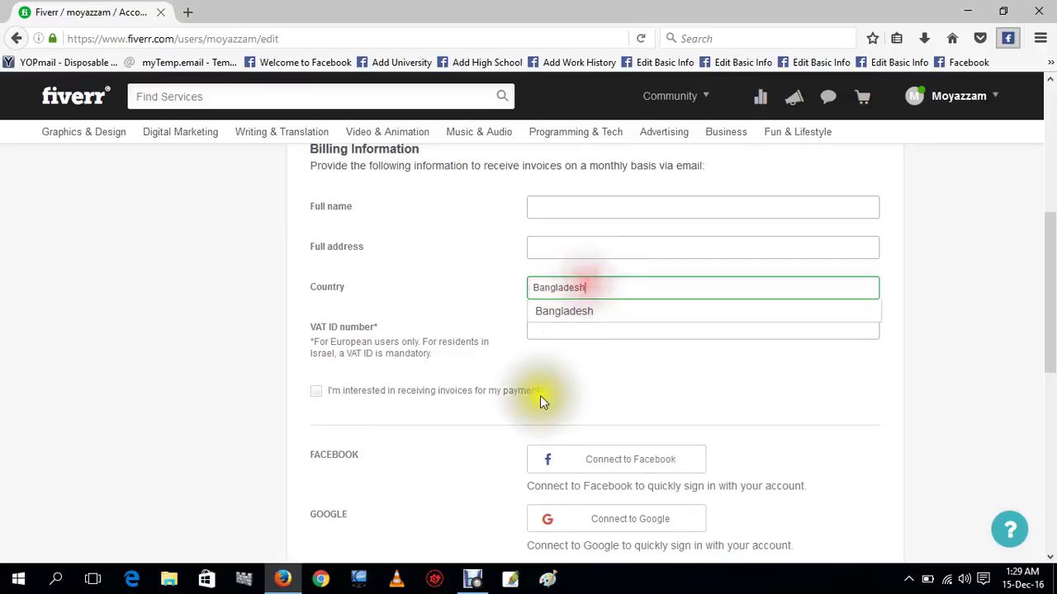
click(632, 312)
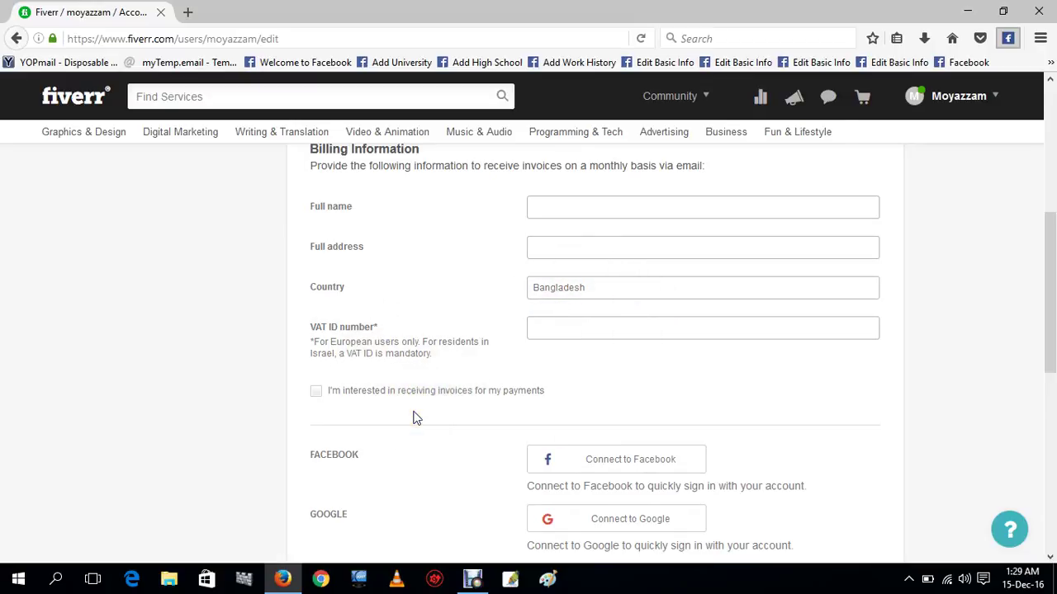
scroll(413, 418, down, 2)
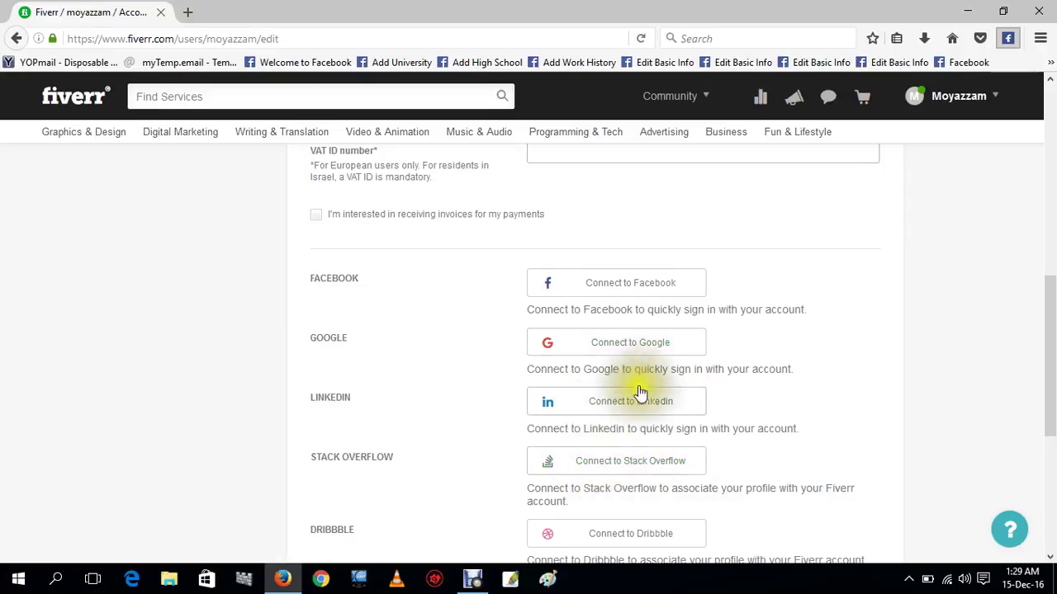
scroll(672, 491, down, 4)
click(861, 462)
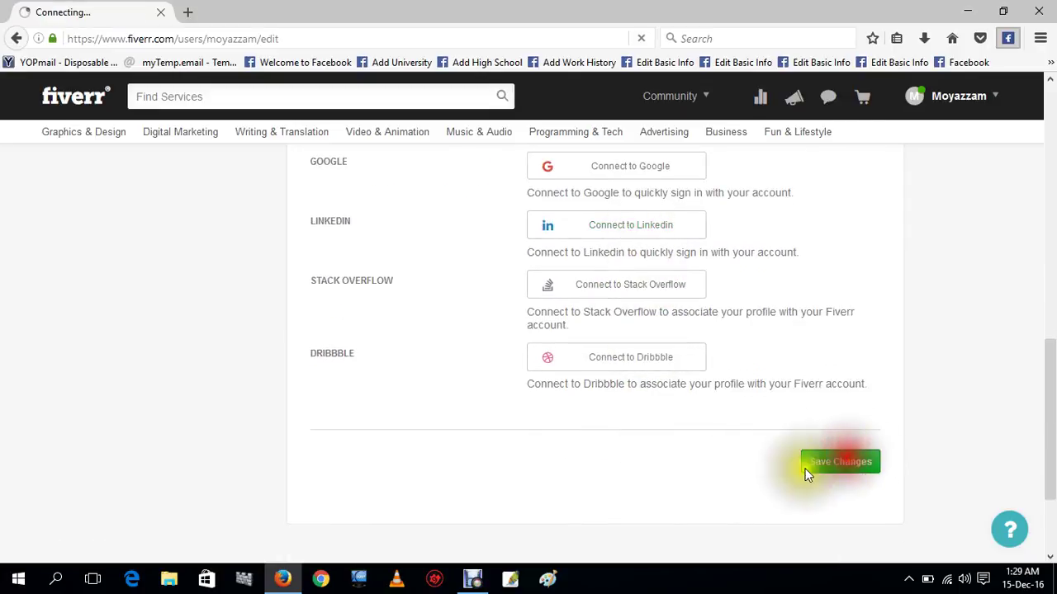
scroll(649, 455, up, 5)
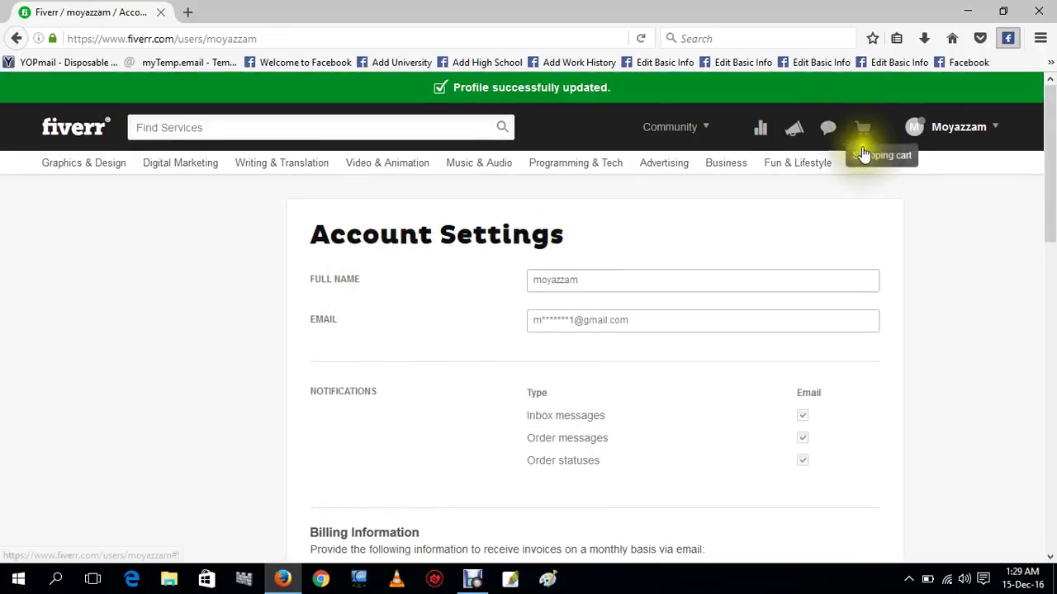
Go to the account dashboard and review its three to-dos: security question, incomplete profile, start selling.
mouse_move(981, 129)
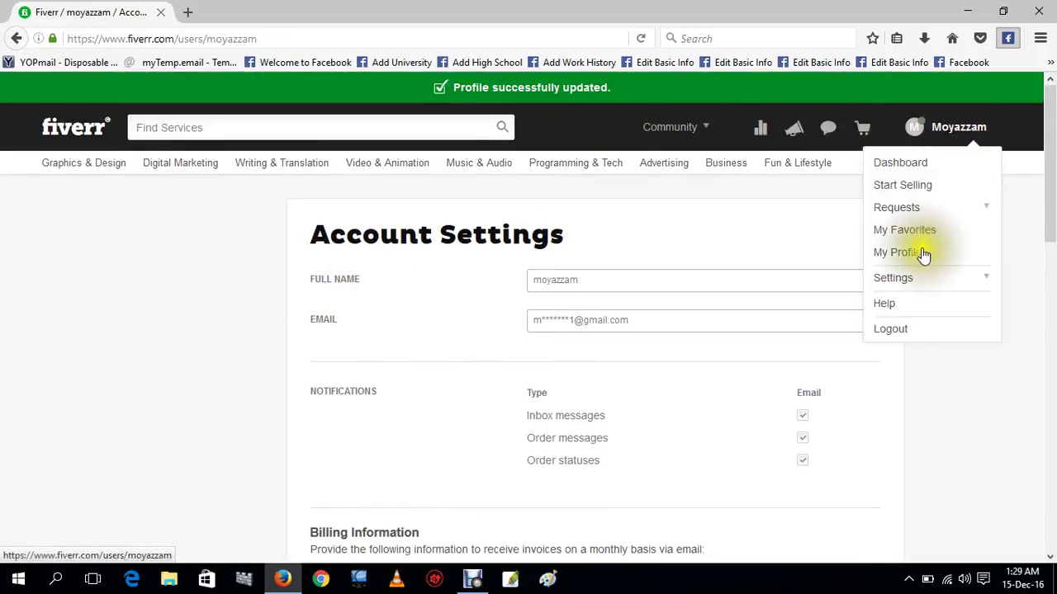
click(923, 170)
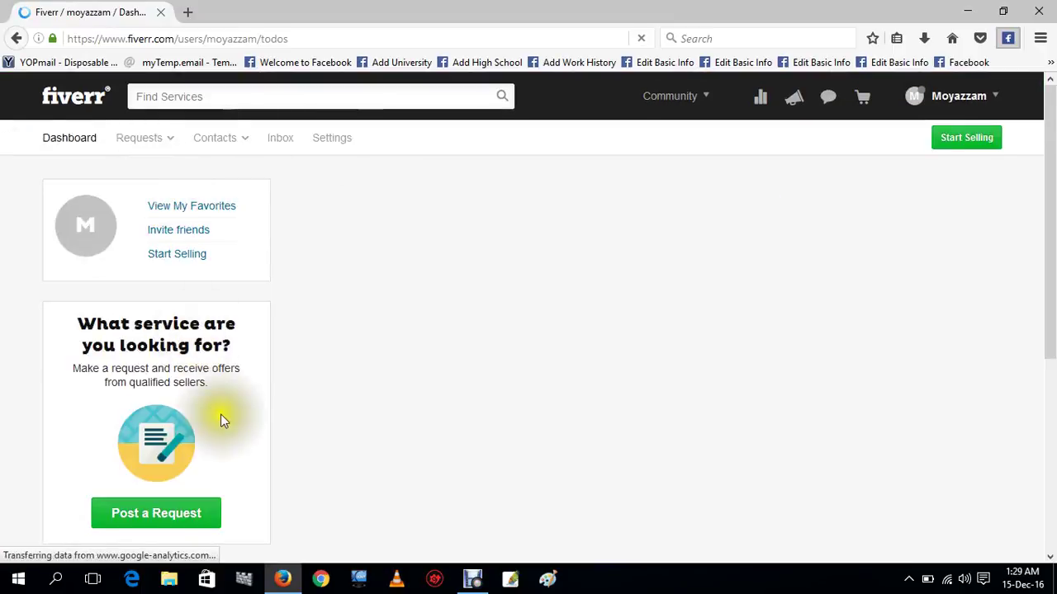
scroll(236, 387, down, 2)
scroll(236, 387, up, 2)
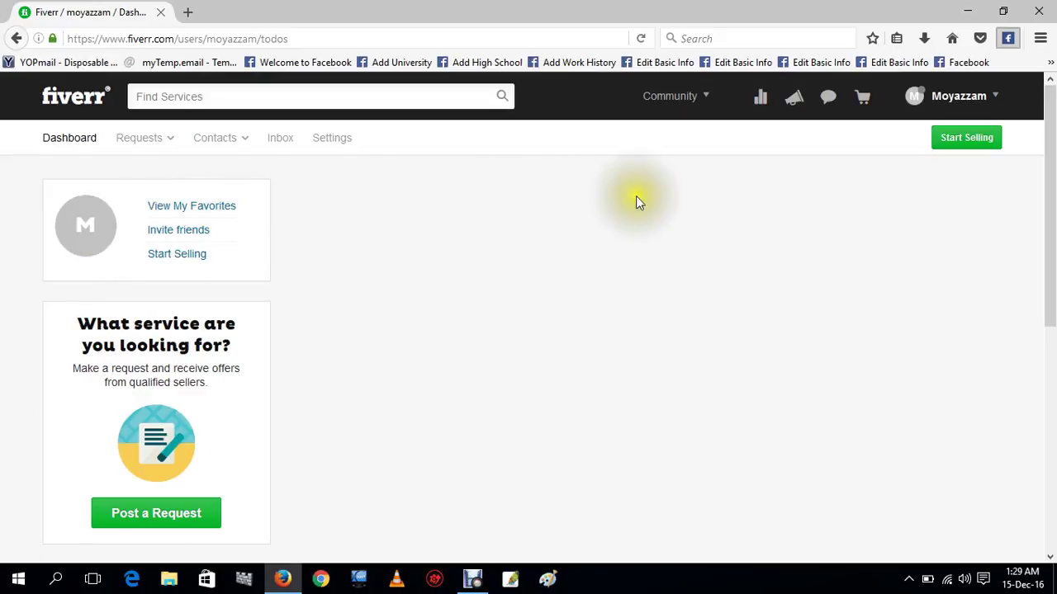
click(912, 98)
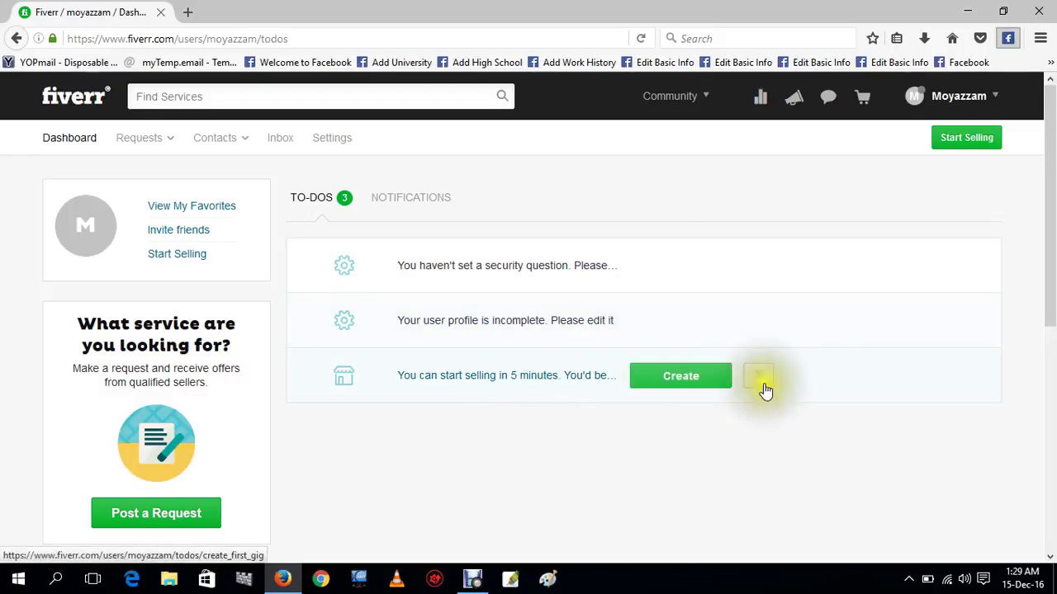
click(957, 97)
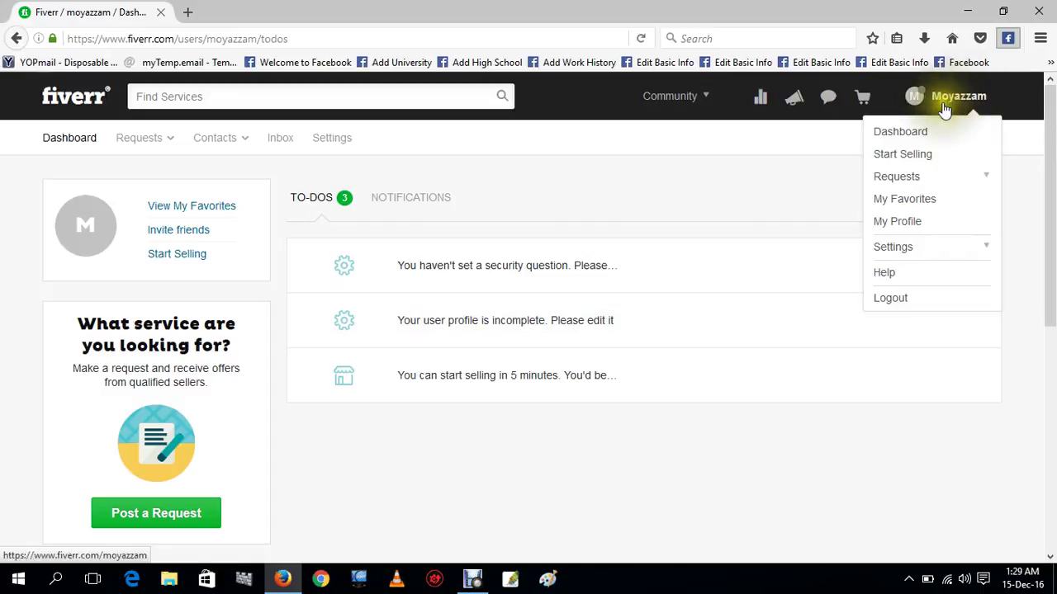
On the public profile, change the tagline to 'I am expart in SEO marketing' and save it.
click(923, 230)
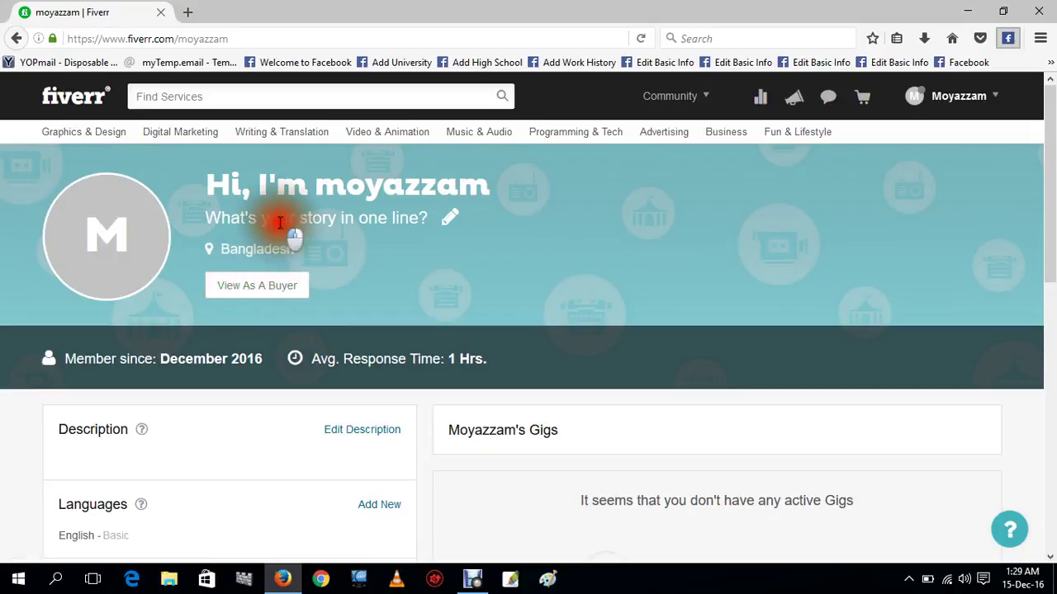
click(451, 219)
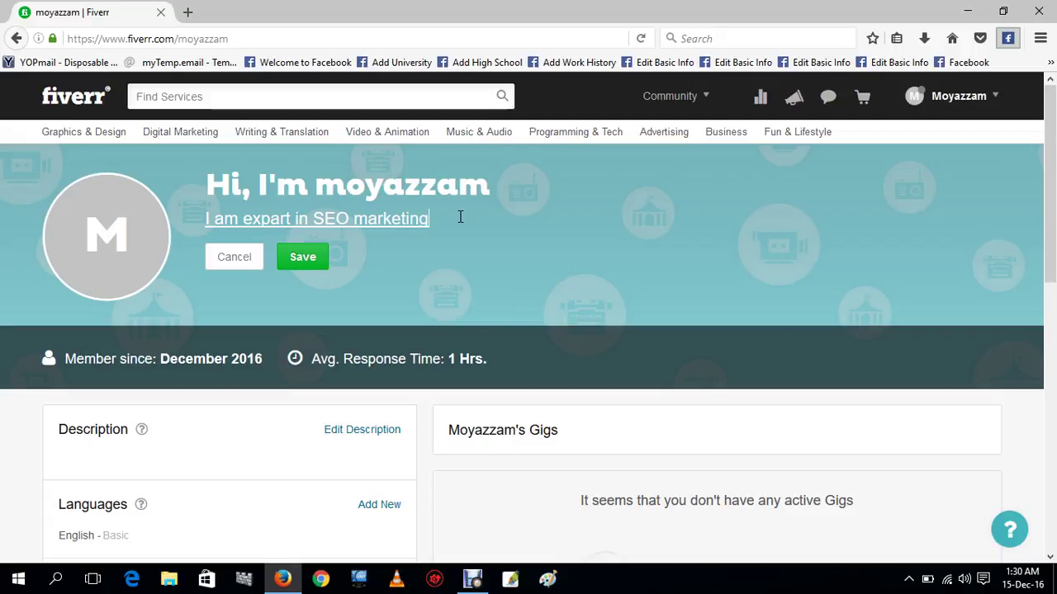
click(460, 216)
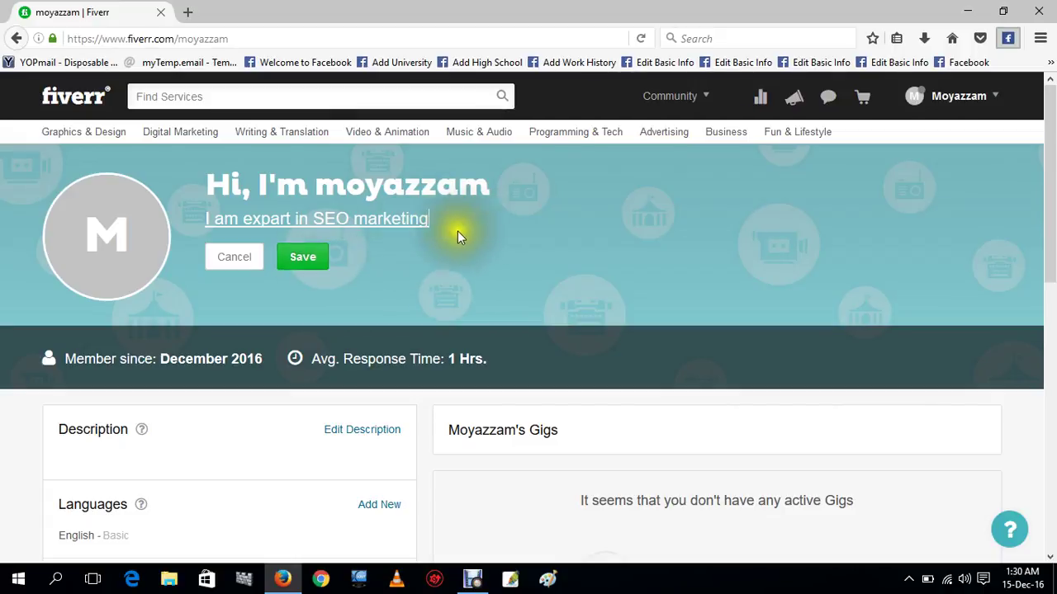
click(324, 270)
mouse_move(146, 267)
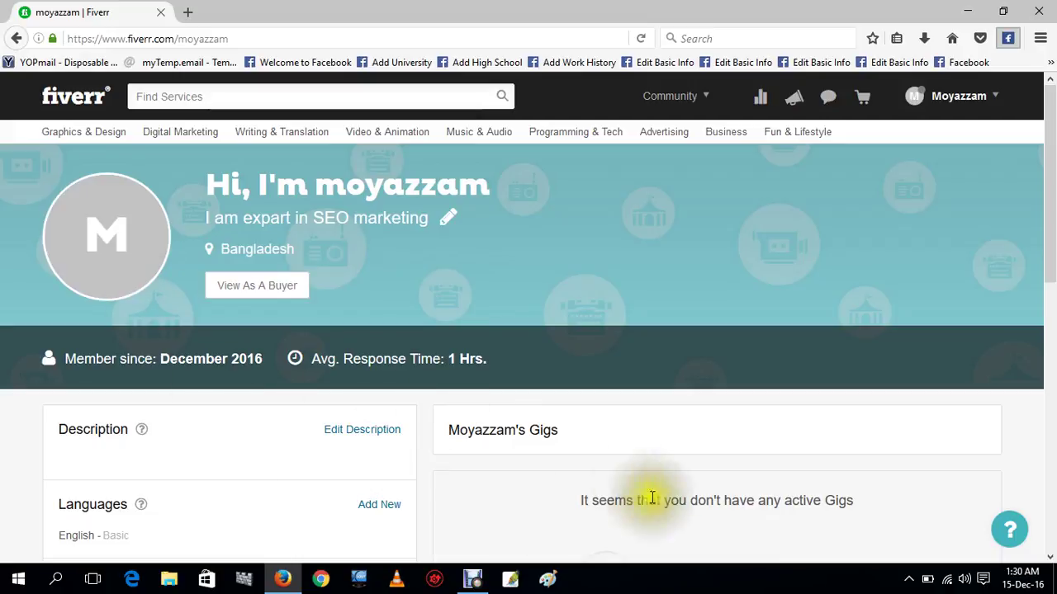
scroll(412, 505, down, 1)
scroll(446, 491, down, 4)
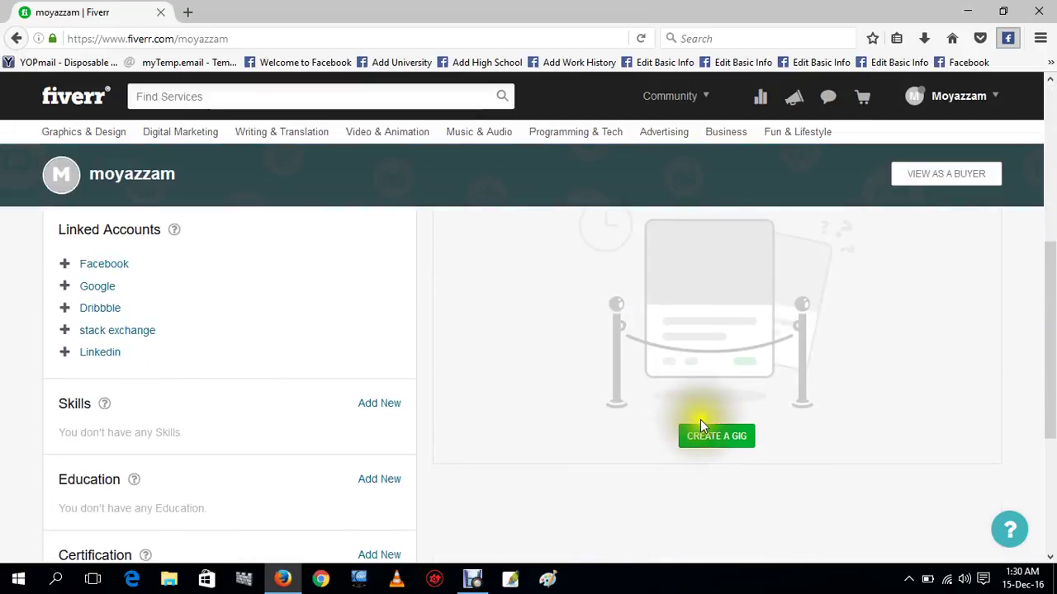
scroll(149, 382, up, 4)
scroll(330, 408, down, 4)
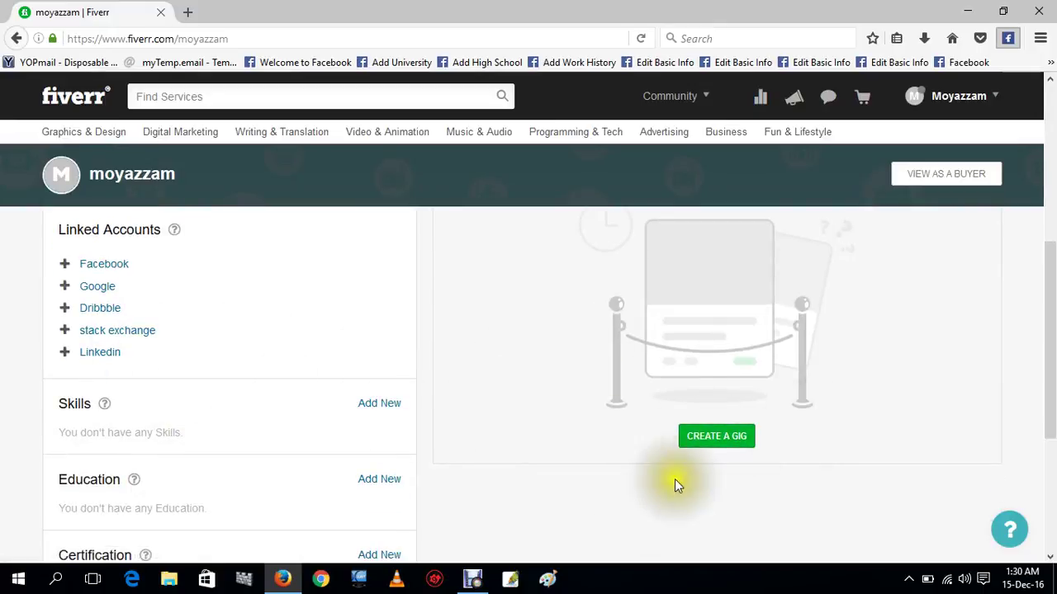
scroll(660, 444, down, 2)
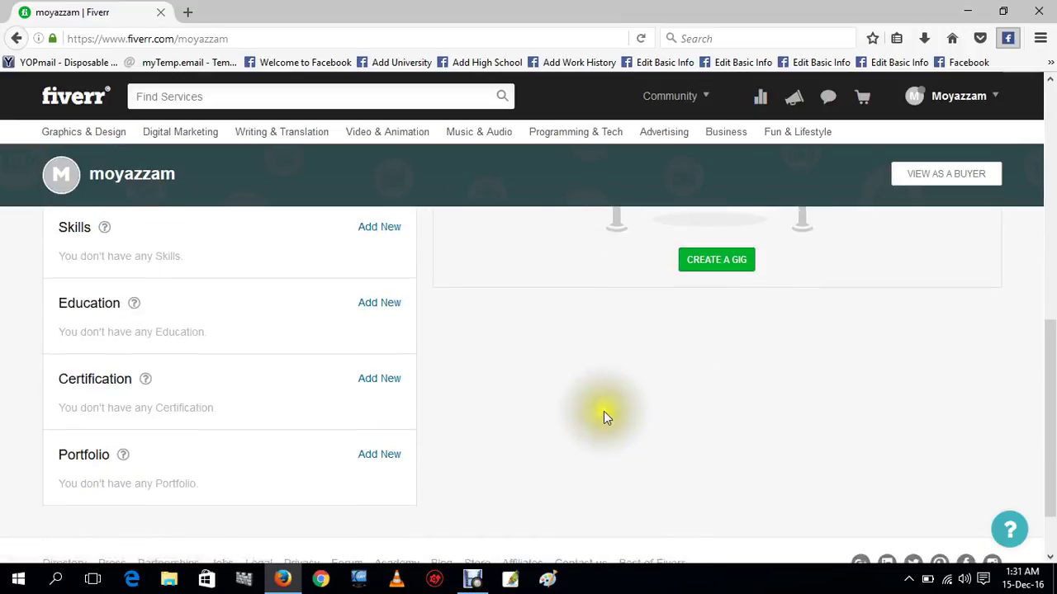
scroll(335, 386, up, 3)
scroll(322, 392, up, 3)
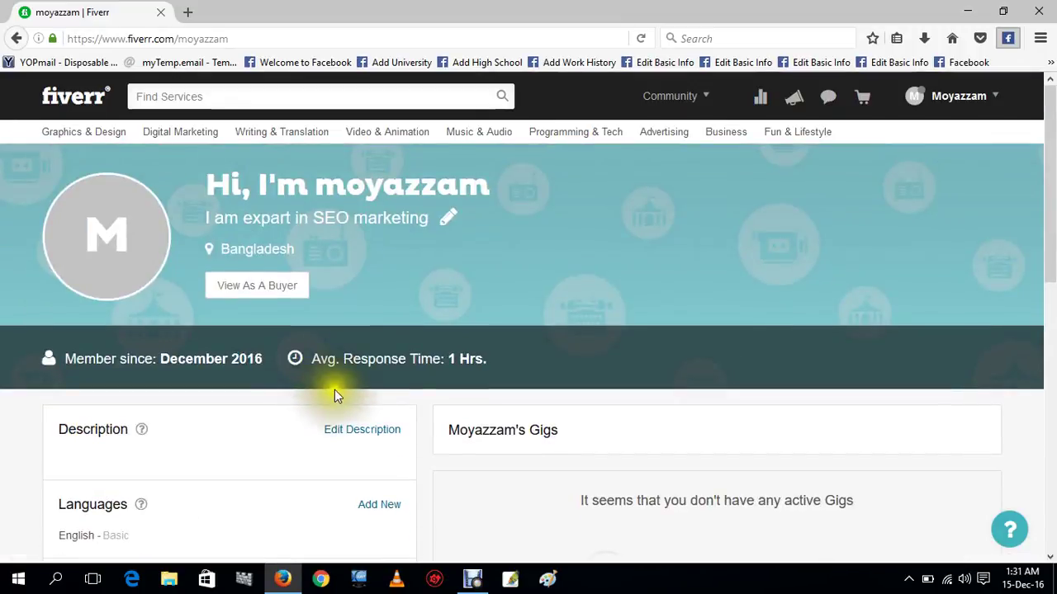
scroll(487, 446, down, 2)
scroll(679, 488, down, 3)
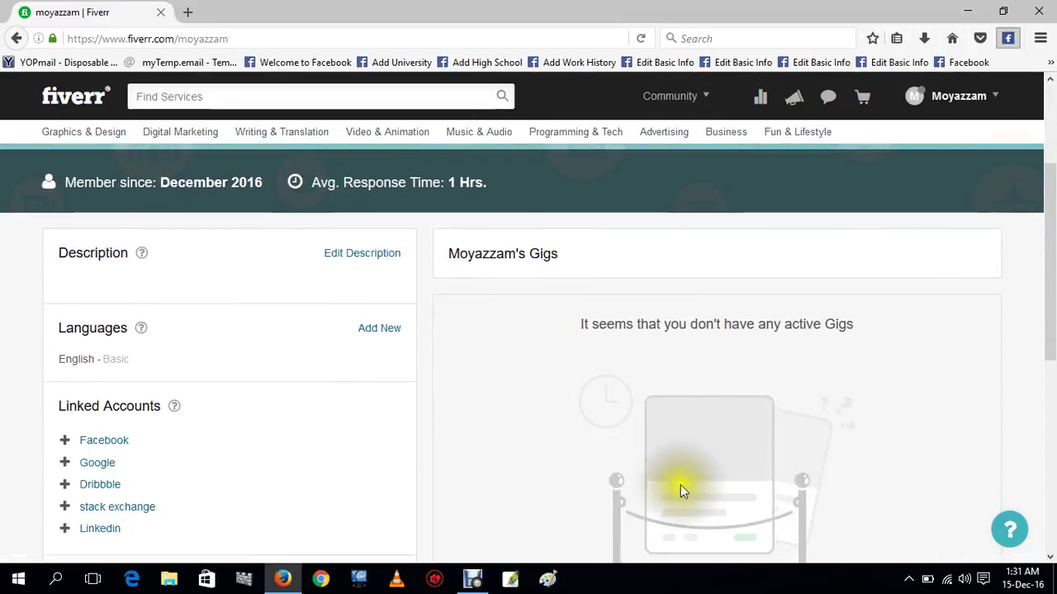
click(745, 443)
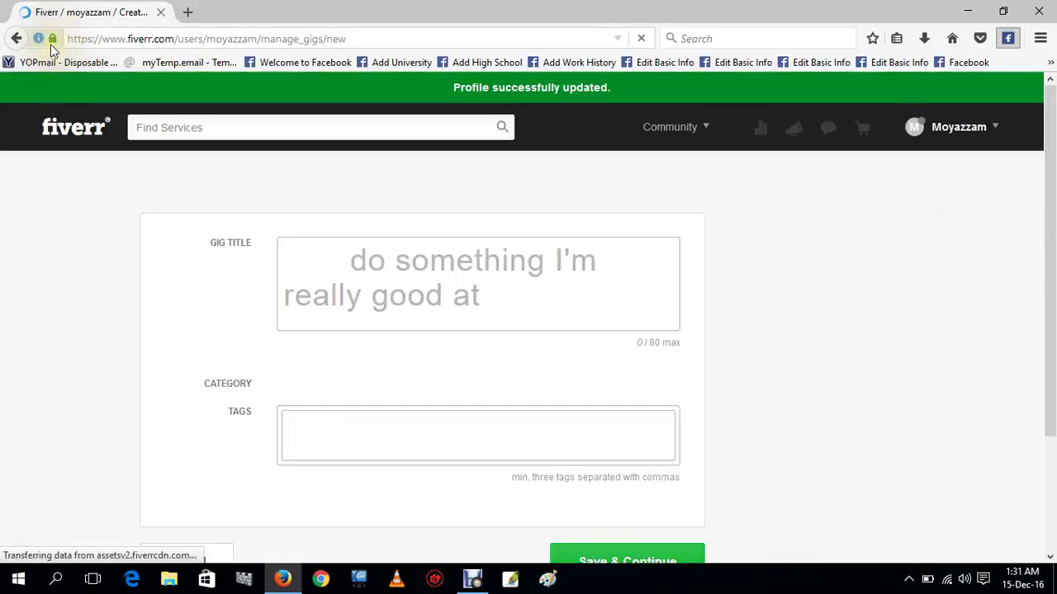
click(16, 38)
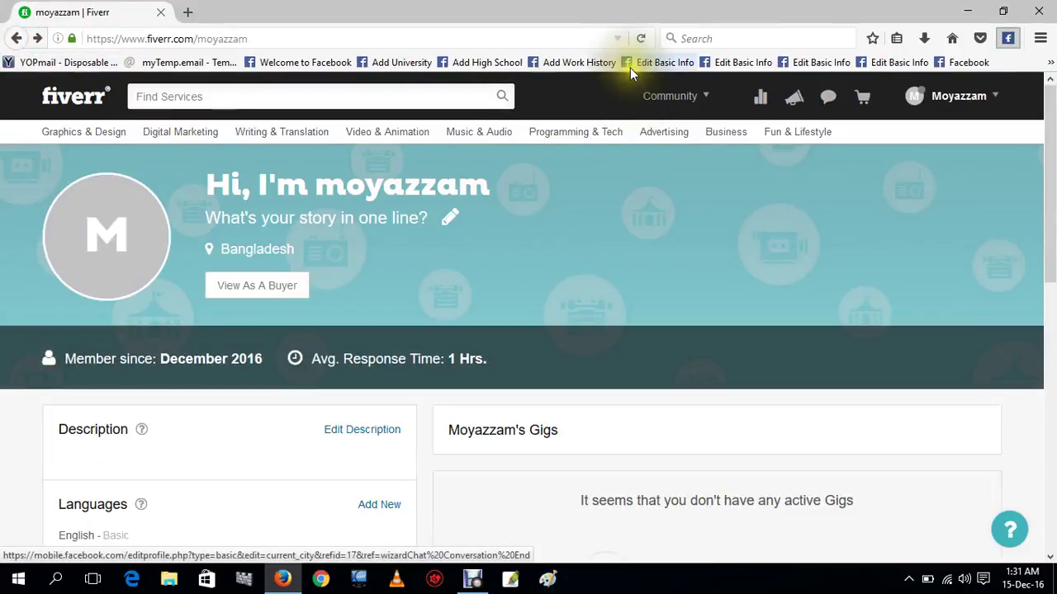
Bring the profile's empty Gigs section and its Create a Gig prompt into view.
click(389, 33)
click(393, 36)
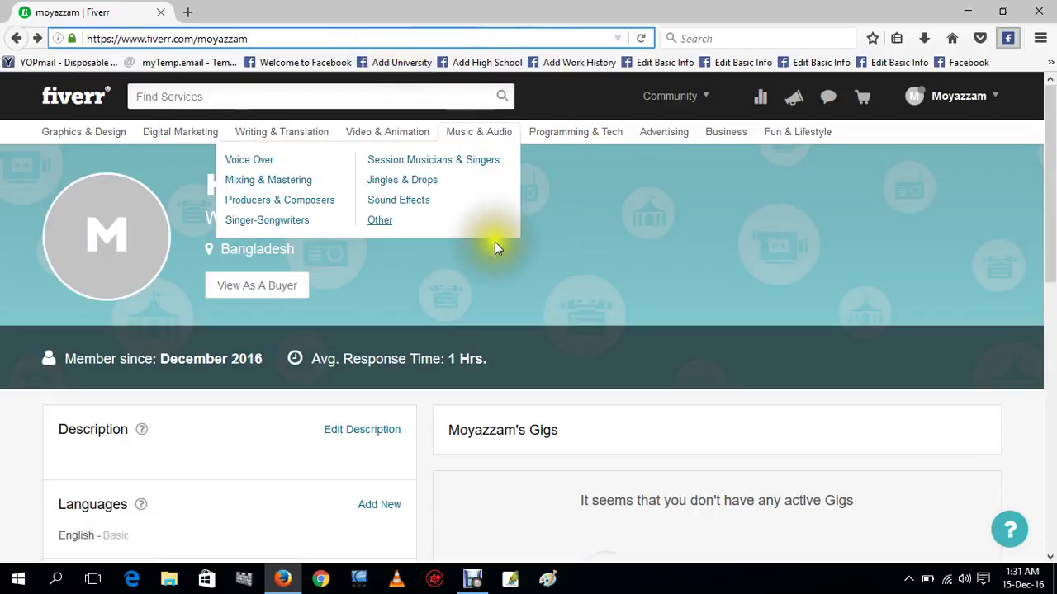
scroll(569, 376, down, 5)
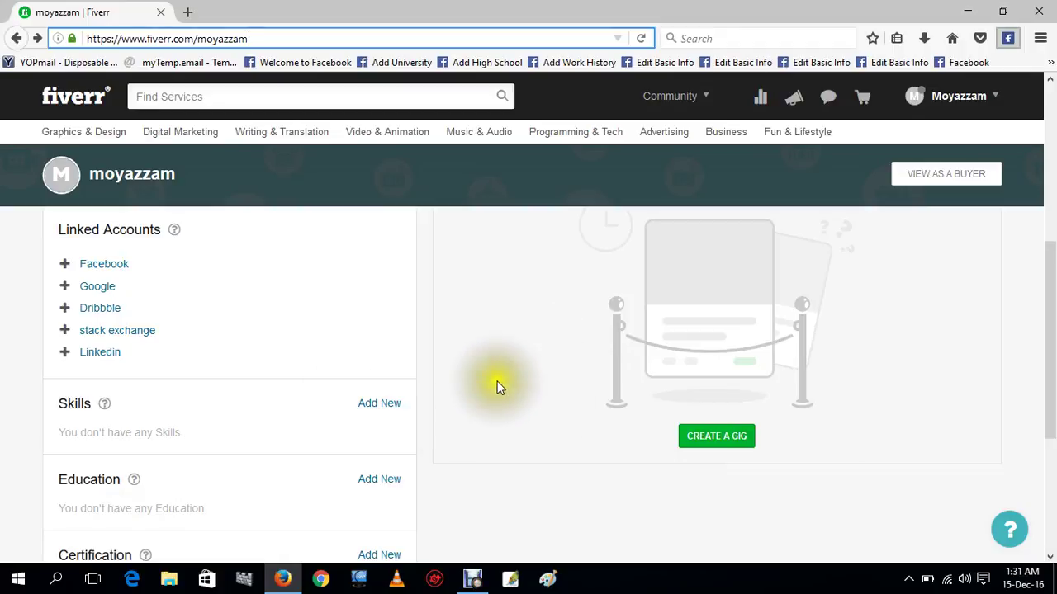
click(965, 96)
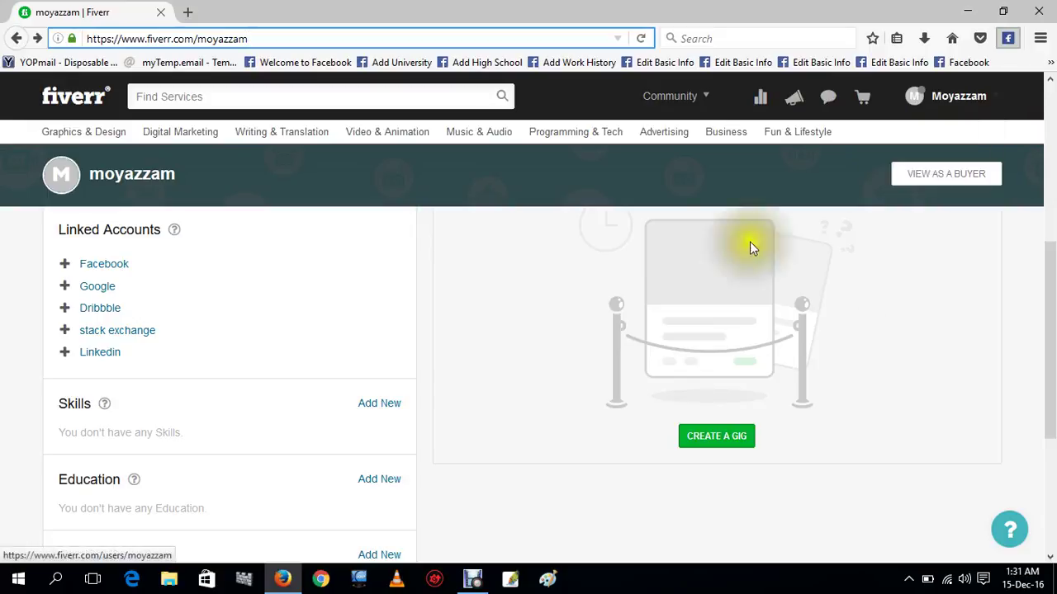
mouse_move(955, 104)
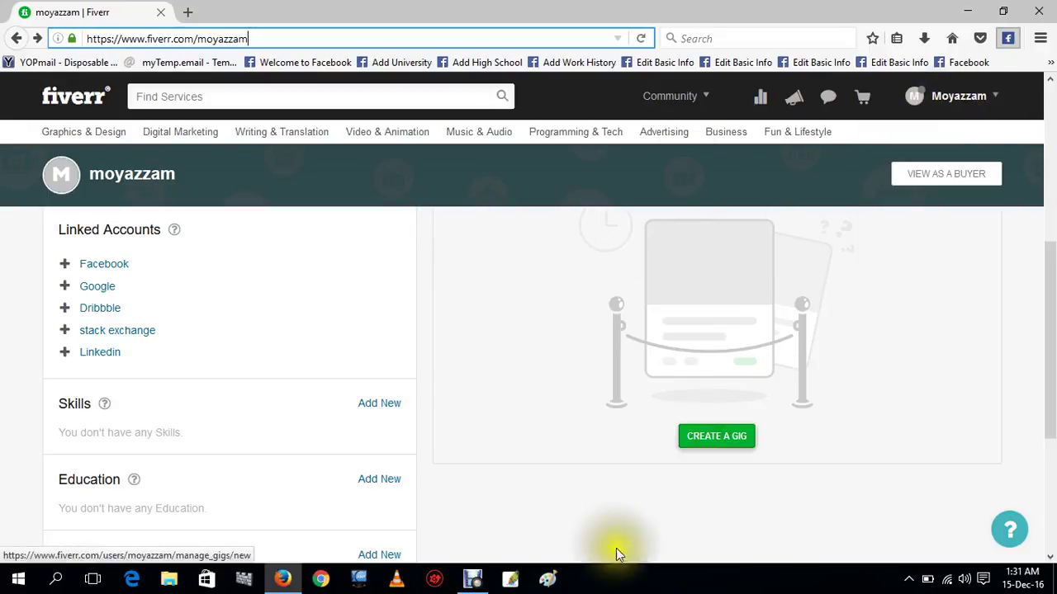
click(472, 578)
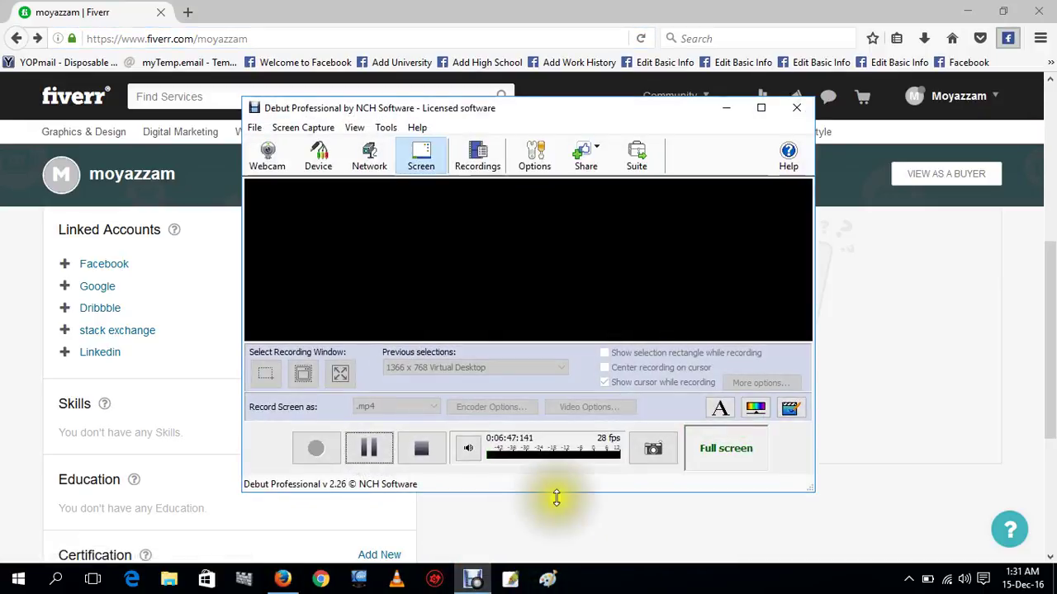